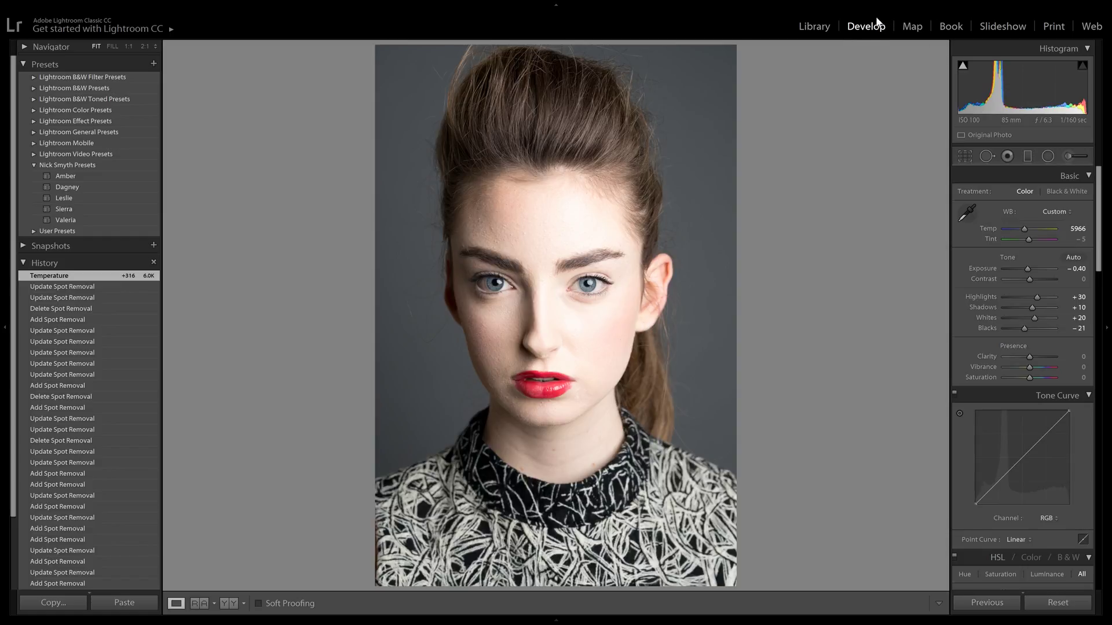
Start a new Adjustment Brush with the exposure set to 0.20 and view the eyes at 1:1.
{"action": "left_click", "coordinate": [1070, 156]}
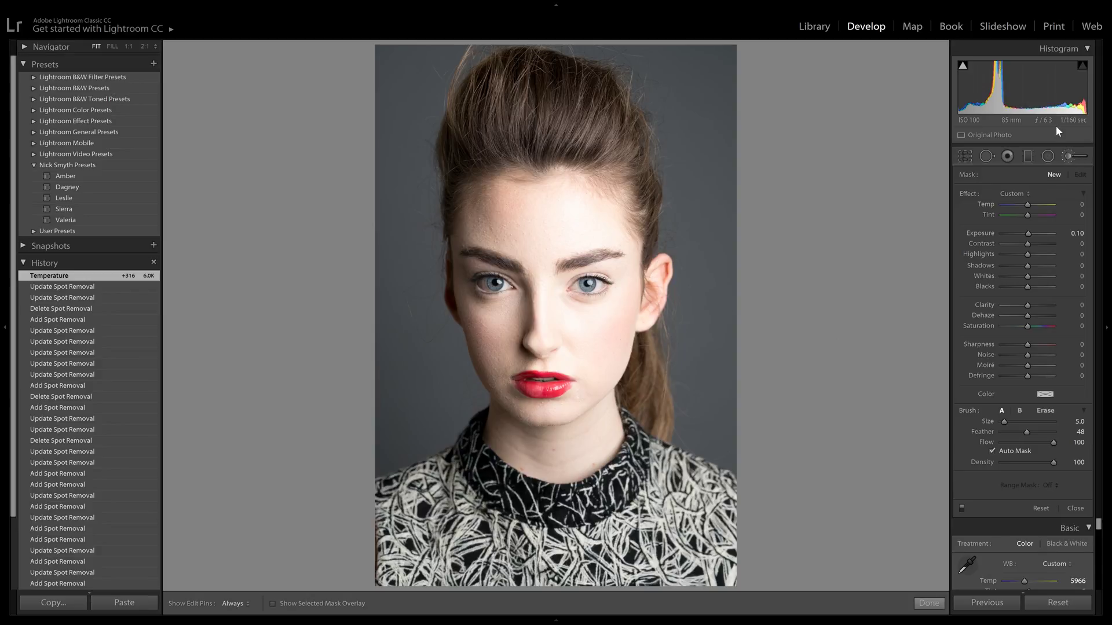
{"action": "left_click", "coordinate": [129, 46]}
{"action": "left_click_drag", "start_coordinate": [741, 107], "coordinate": [644, 414]}
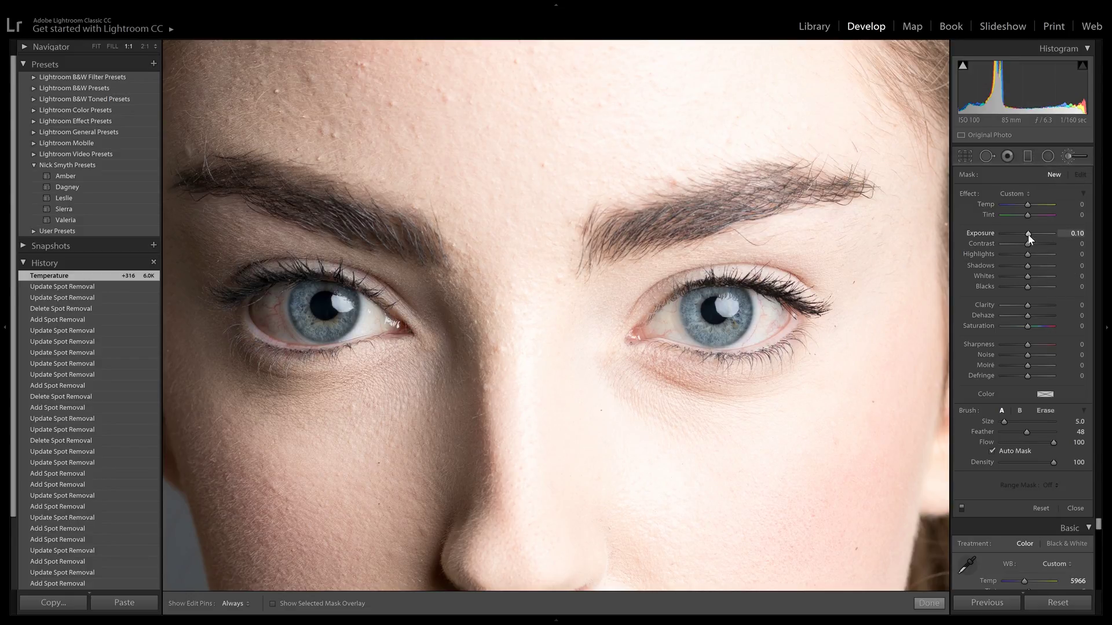
{"action": "left_click", "coordinate": [1072, 233]}
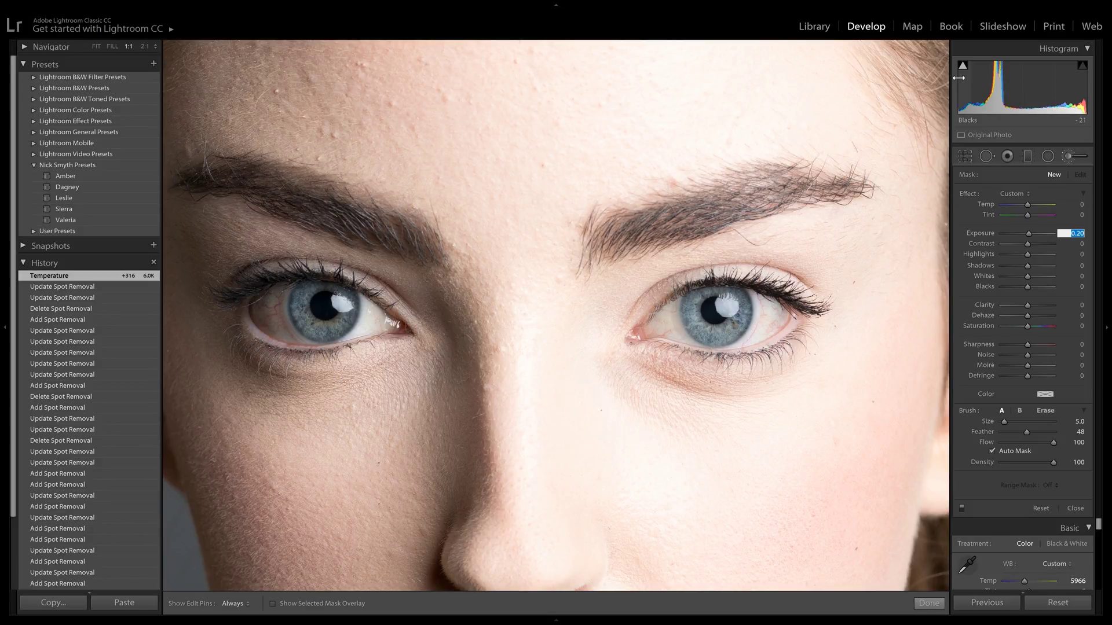
{"action": "key", "text": "Return"}
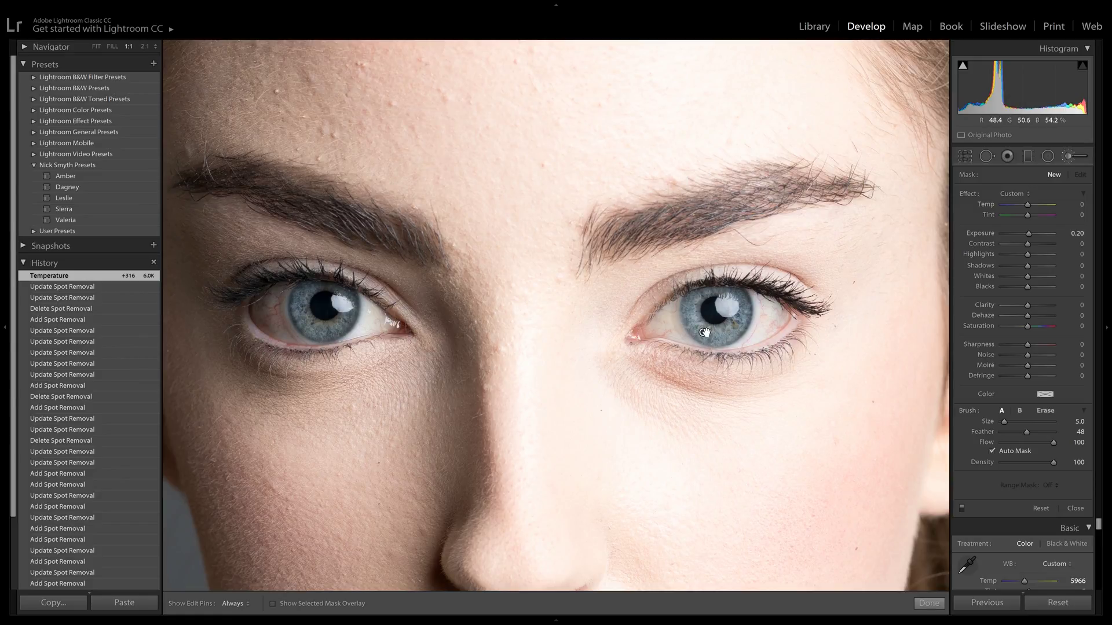
Paint the 0.20 exposure brightening over the irises and whites of both eyes.
{"action": "left_click", "coordinate": [704, 333]}
{"action": "left_click", "coordinate": [704, 333]}
{"action": "key", "text": "h"}
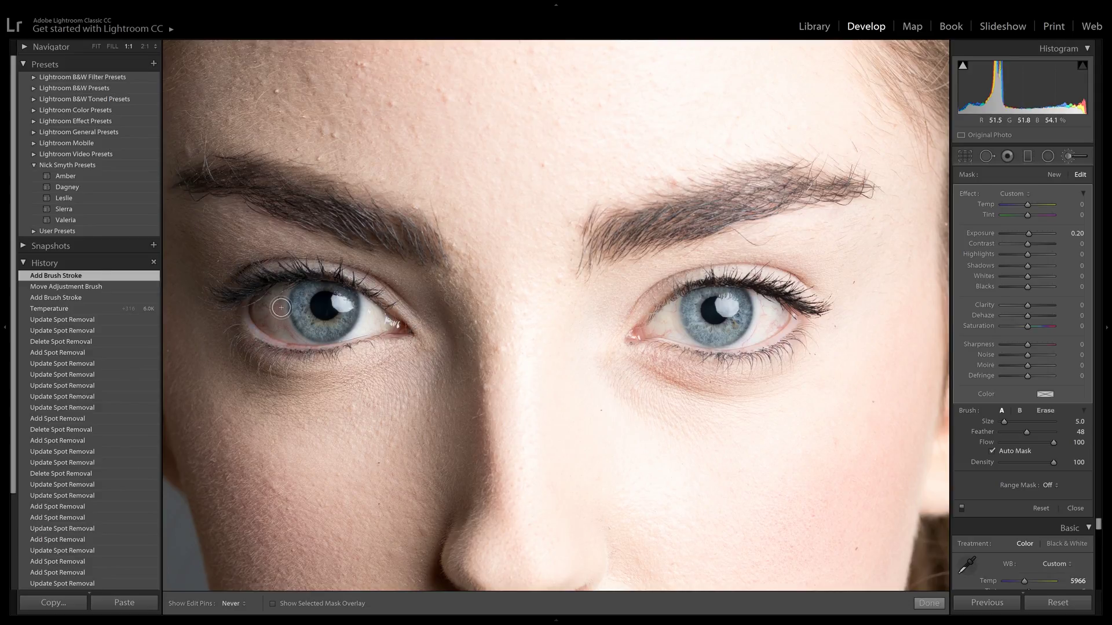
{"action": "key", "text": "h"}
{"action": "left_click", "coordinate": [301, 323]}
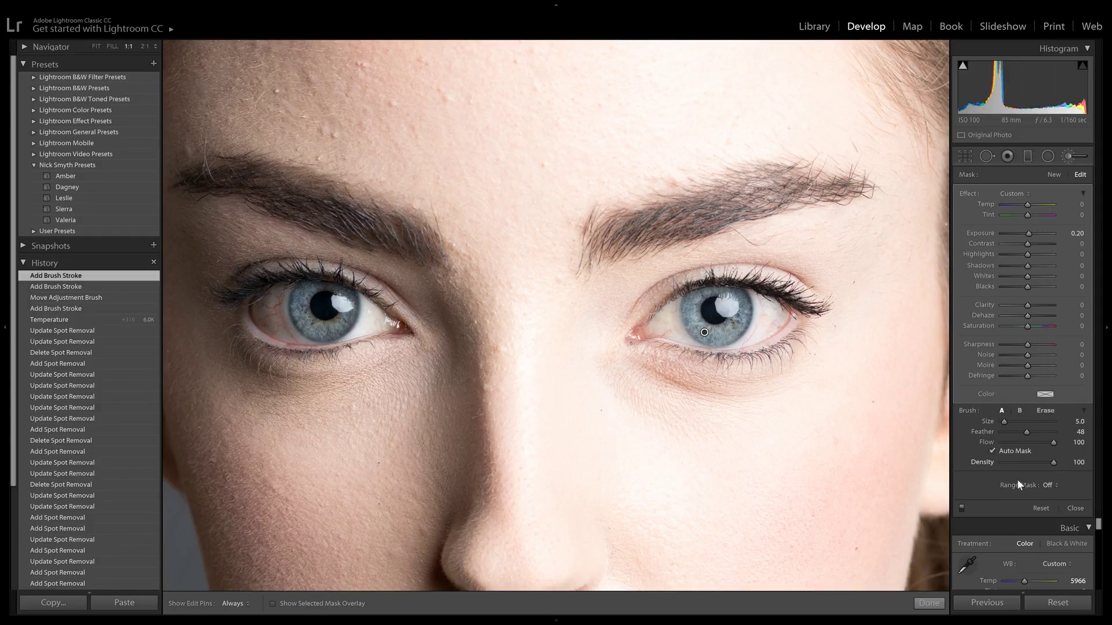
Erase the brush mask overspill around the eye on the photo's left side with Auto Mask on, and close the Adjustment Brush.
{"action": "left_click", "coordinate": [992, 450]}
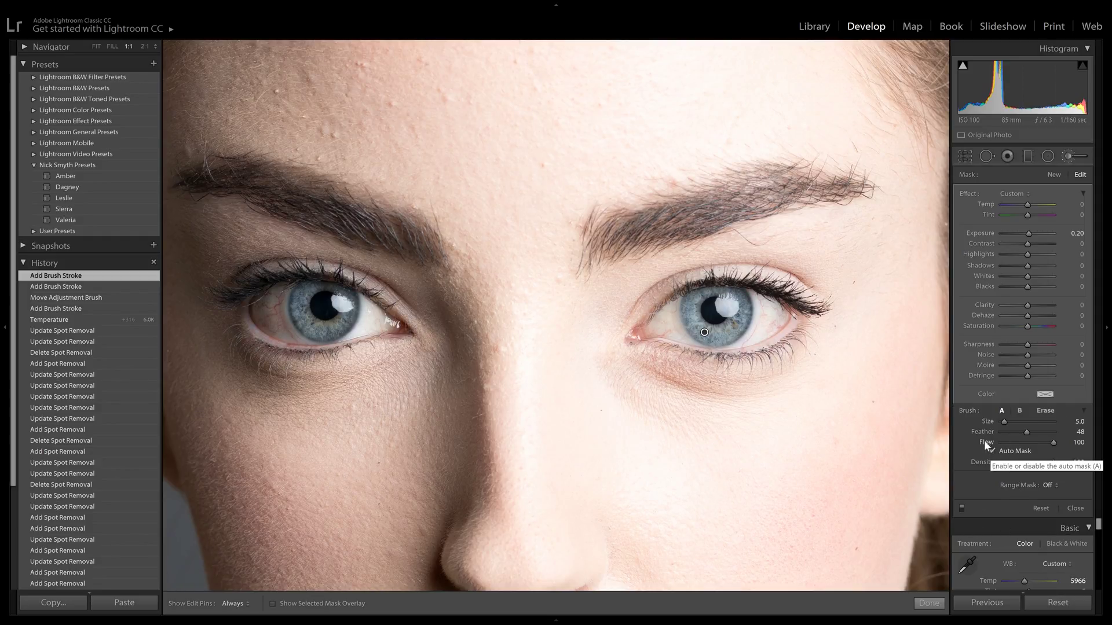
{"action": "left_click", "coordinate": [1045, 411]}
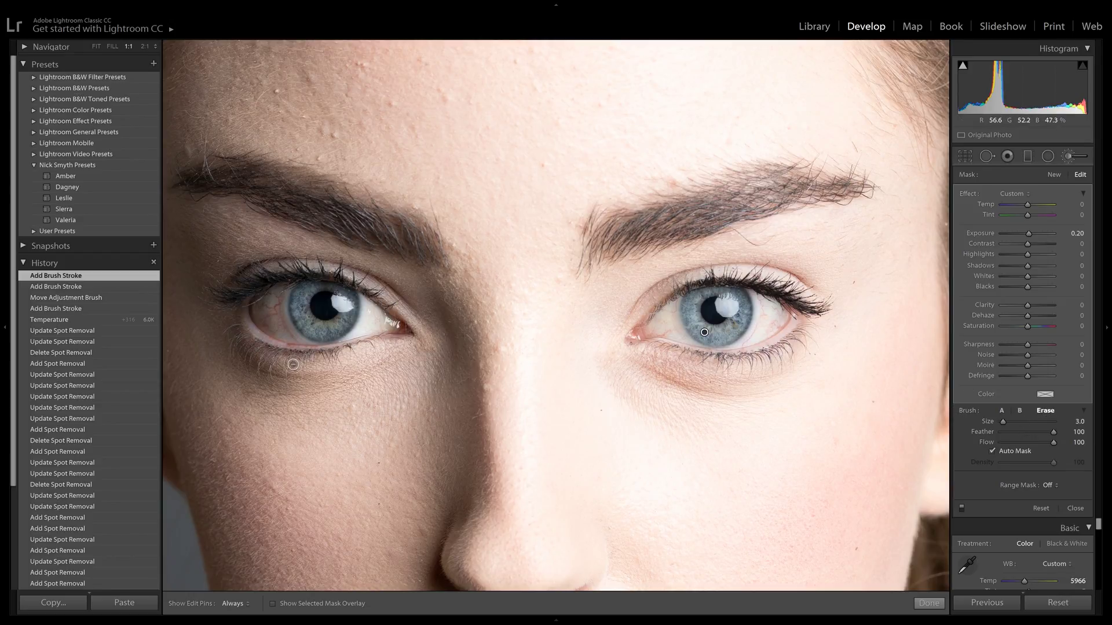
{"action": "key", "text": "h"}
{"action": "left_click_drag", "start_coordinate": [262, 340], "coordinate": [261, 339]}
{"action": "key", "text": "h"}
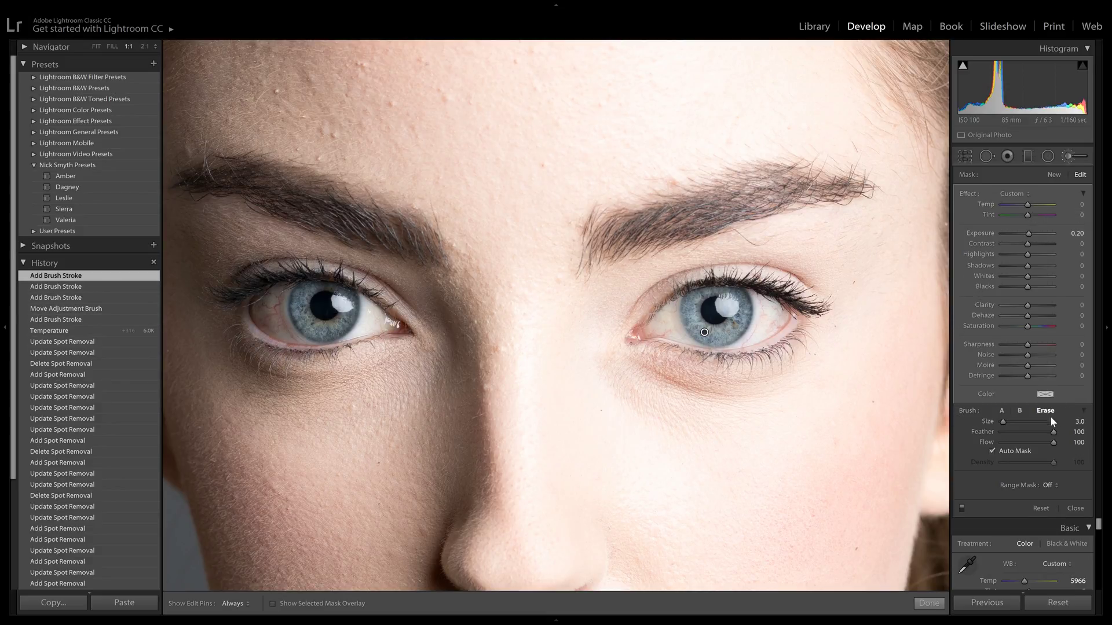
{"action": "left_click", "coordinate": [1075, 508]}
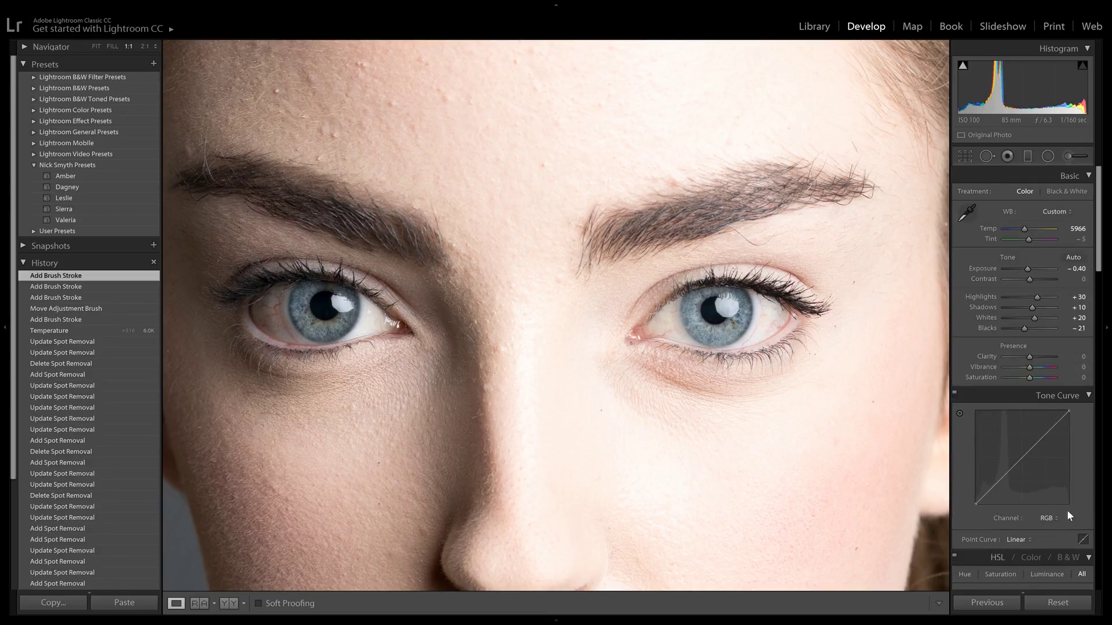
Compare the eyes before and after the brush strokes using the history states, in close-up and on the whole photo.
{"action": "left_click", "coordinate": [114, 332]}
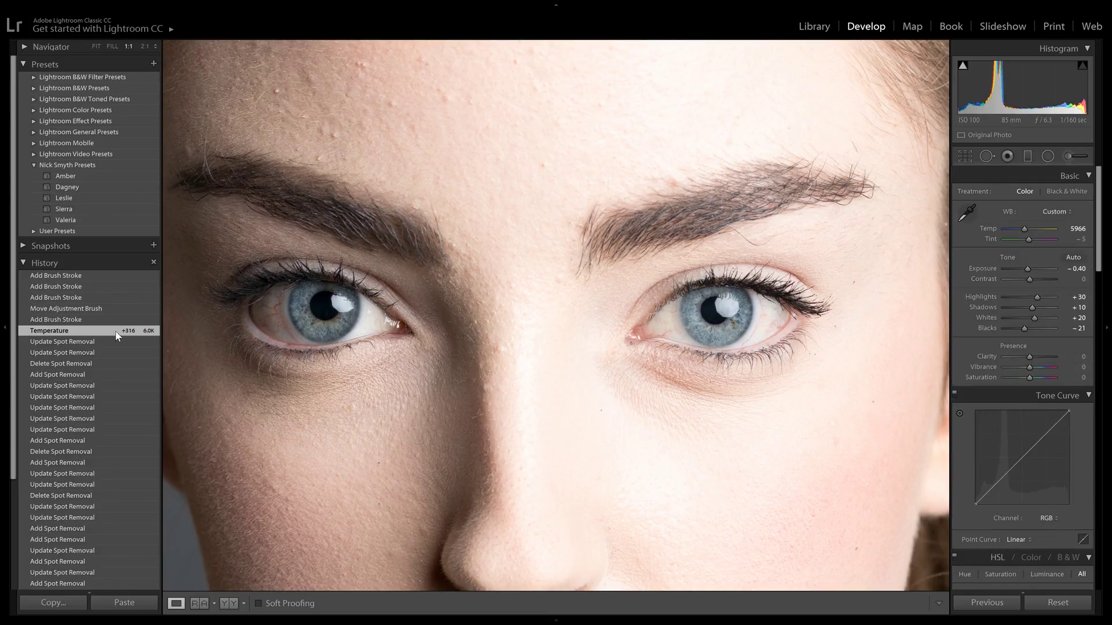
{"action": "left_click", "coordinate": [105, 277]}
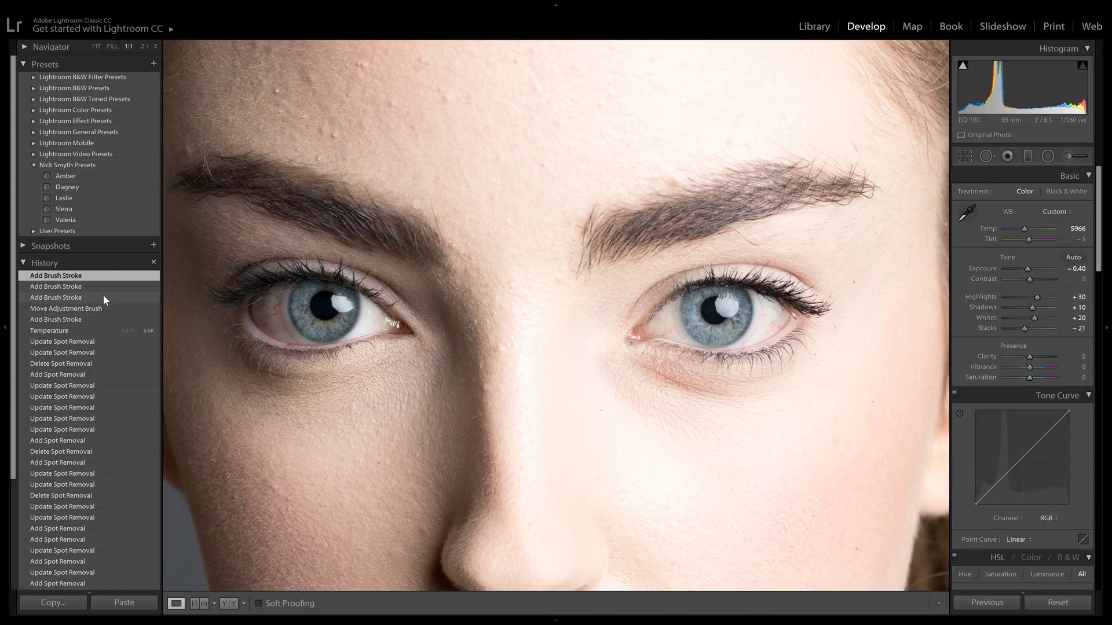
{"action": "left_click", "coordinate": [102, 332]}
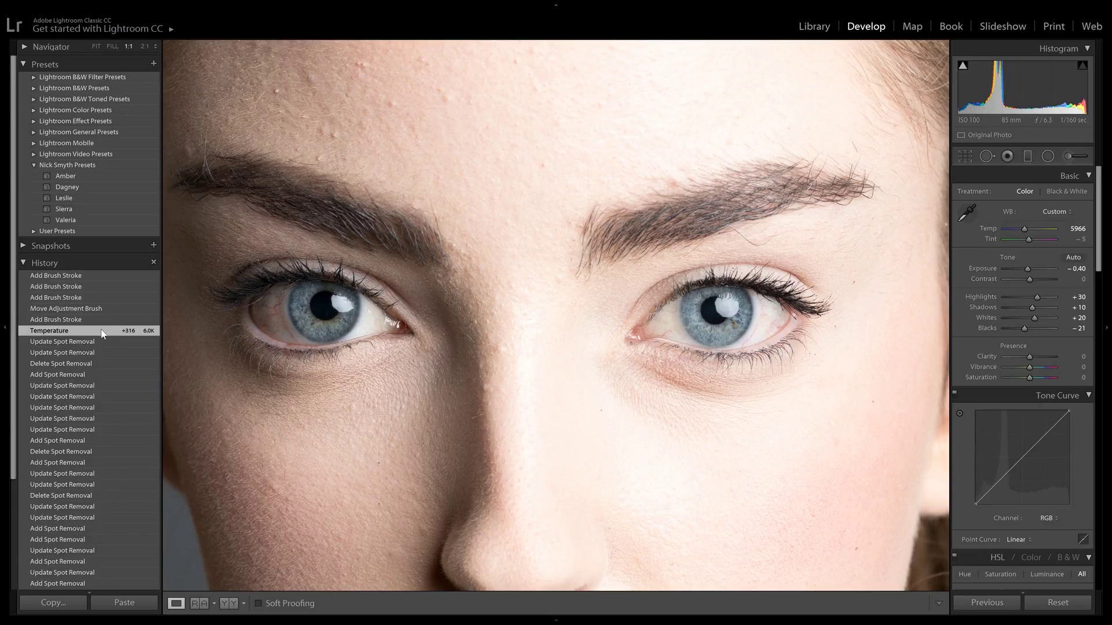
{"action": "left_click", "coordinate": [102, 278]}
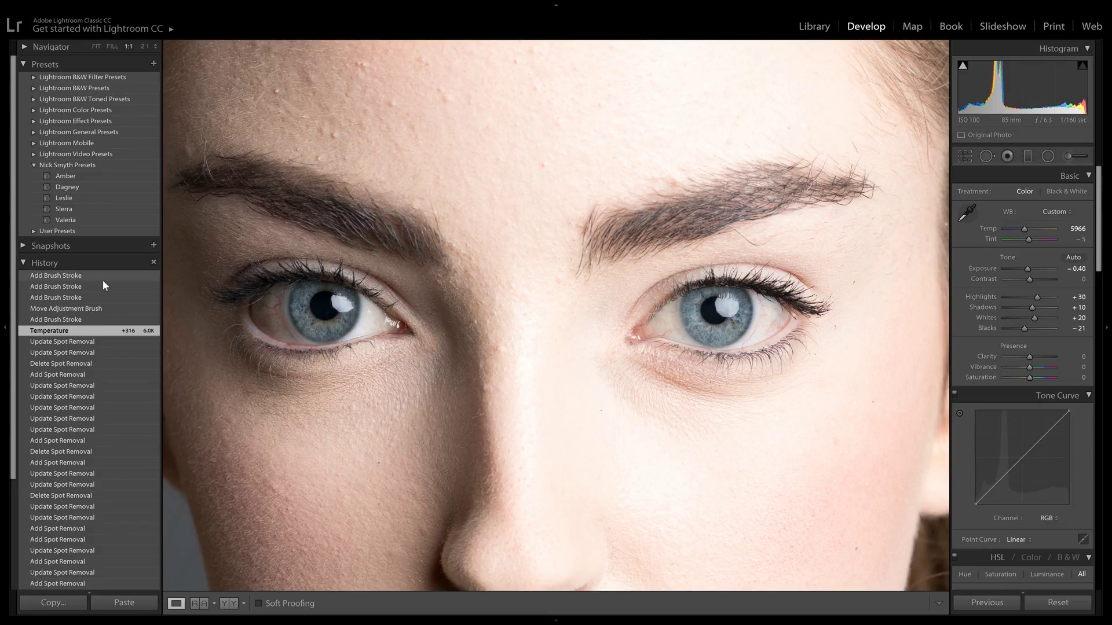
{"action": "left_click", "coordinate": [102, 277]}
{"action": "left_click", "coordinate": [97, 320]}
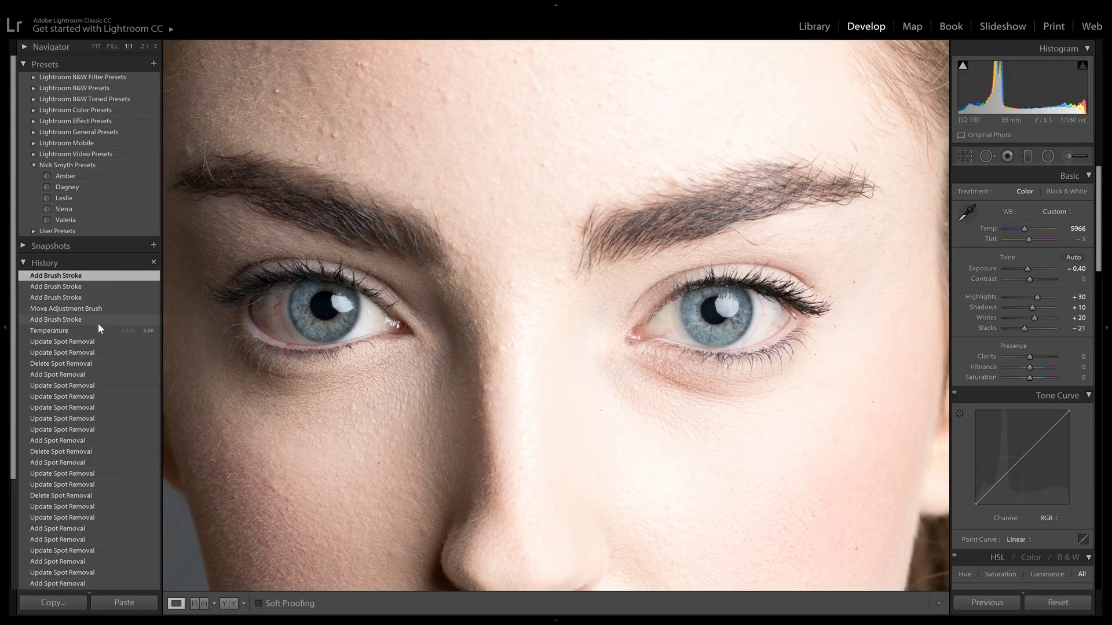
{"action": "left_click", "coordinate": [100, 278]}
{"action": "left_click", "coordinate": [111, 47]}
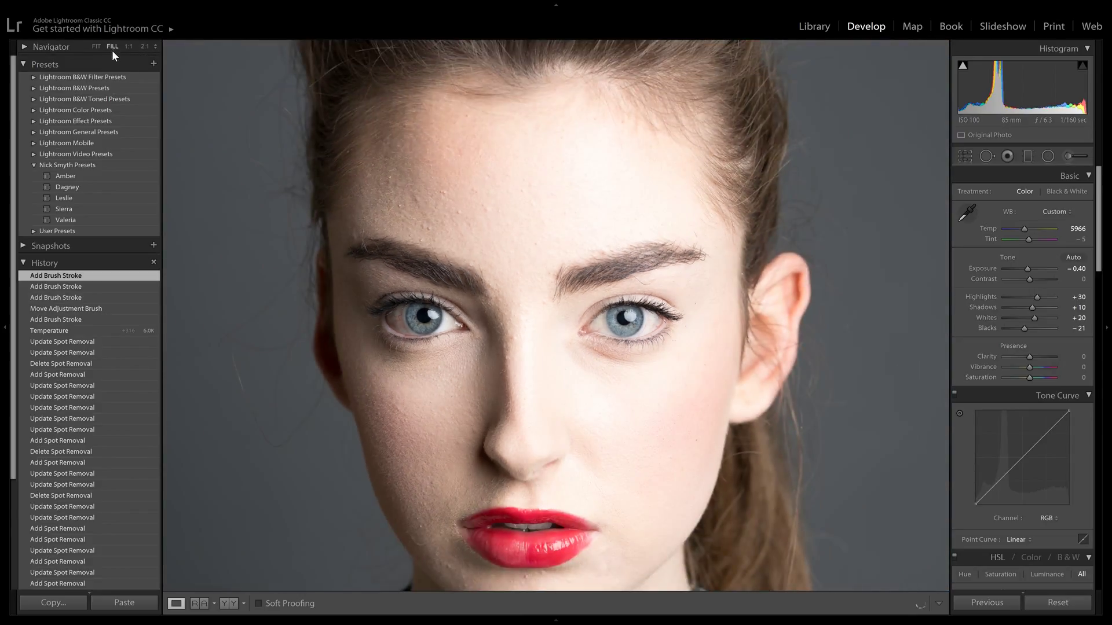
{"action": "left_click", "coordinate": [99, 46]}
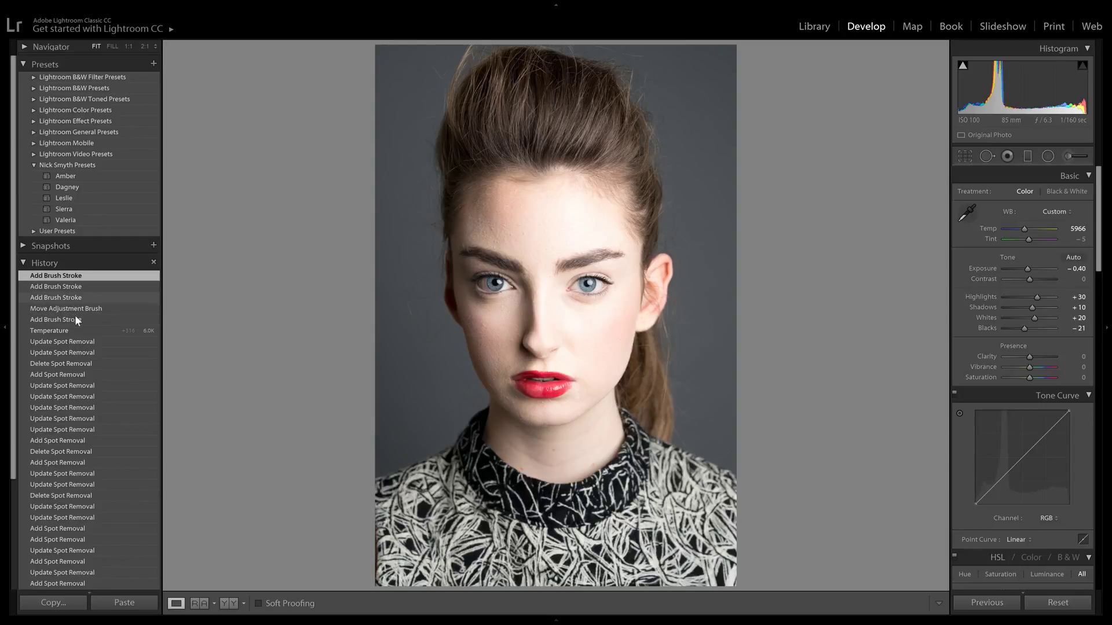
{"action": "left_click", "coordinate": [85, 331]}
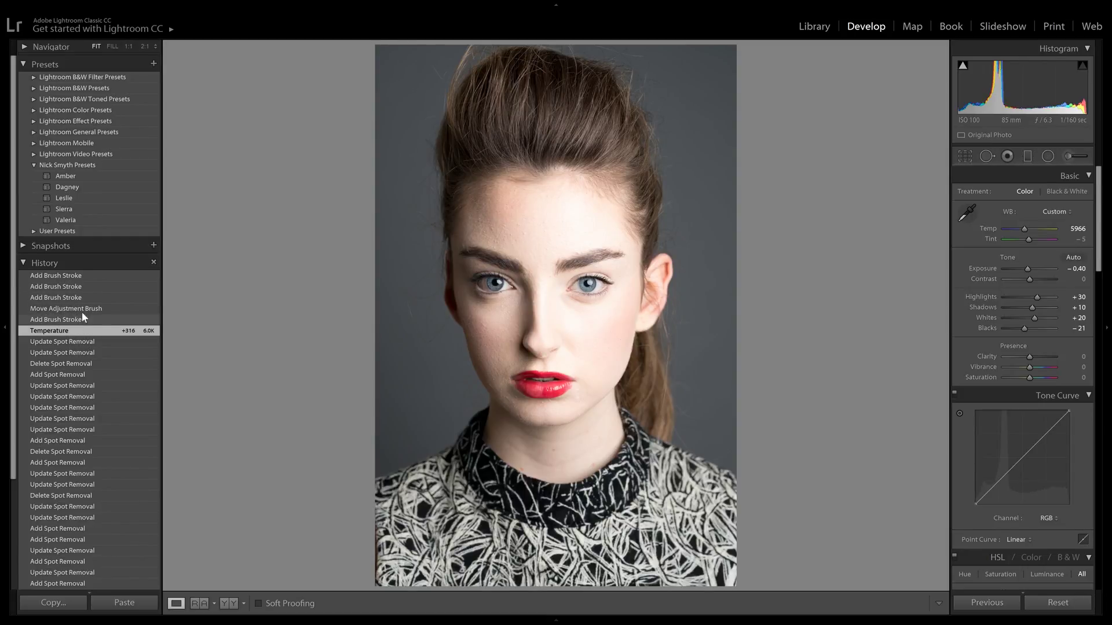
{"action": "left_click", "coordinate": [75, 276]}
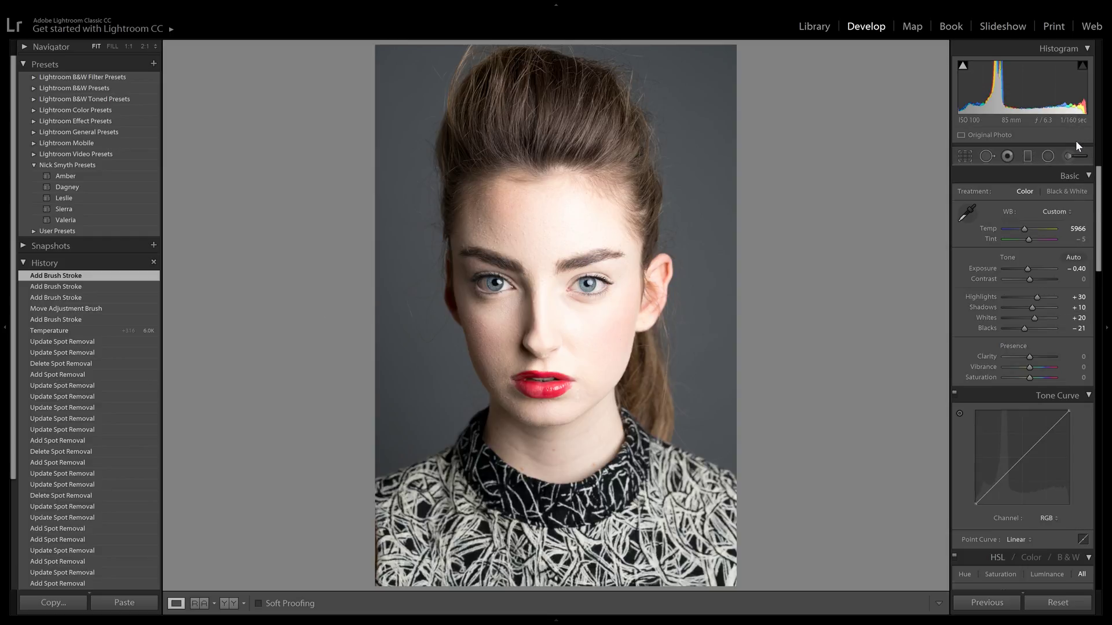
Lower the existing eye brush's exposure to 0.10 and compare the face with its state before the brushwork.
{"action": "left_click", "coordinate": [1070, 155]}
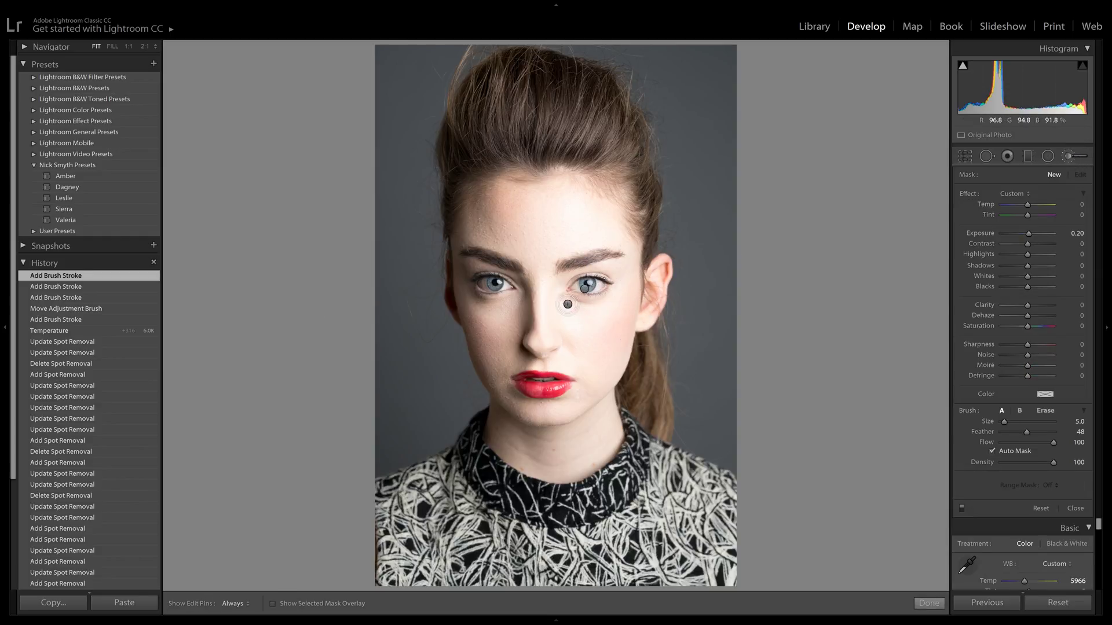
{"action": "left_click", "coordinate": [586, 288]}
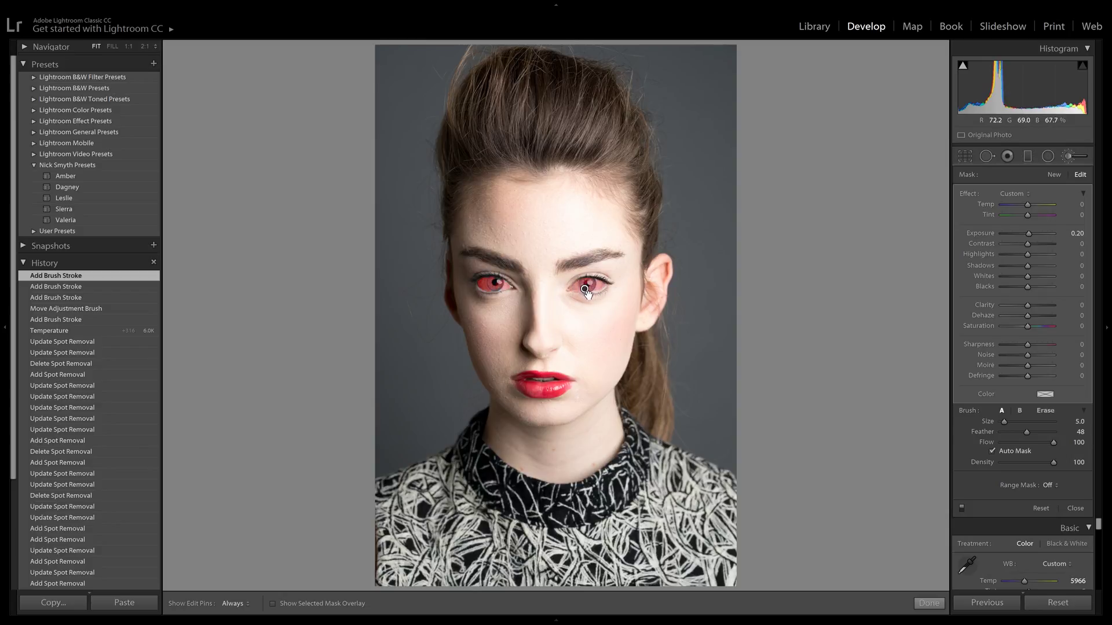
{"action": "left_click", "coordinate": [1077, 234]}
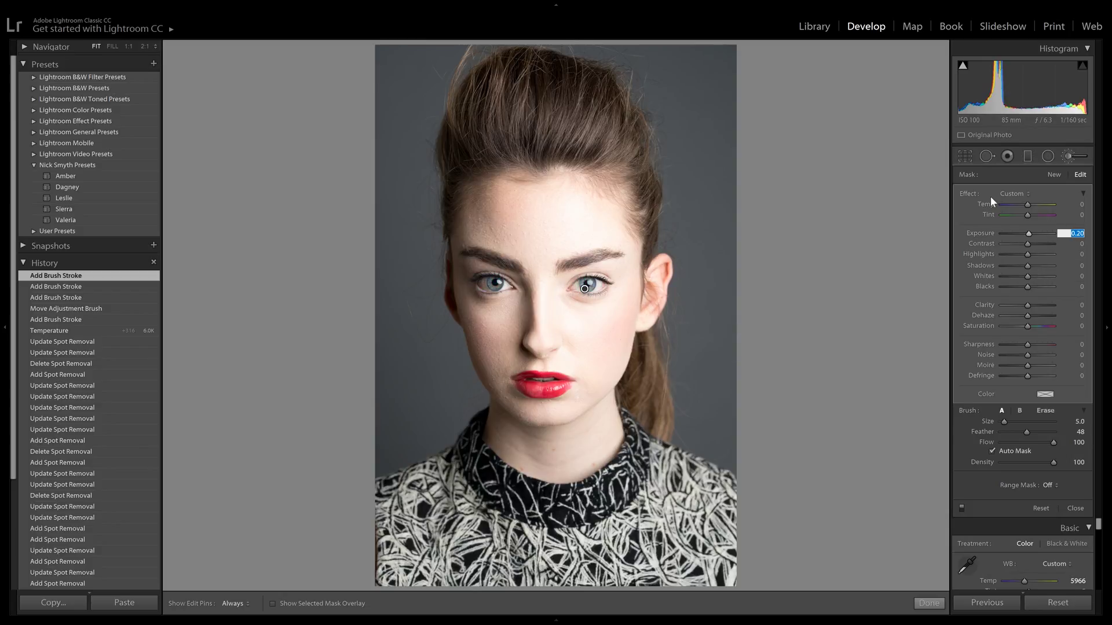
{"action": "key", "text": "Return"}
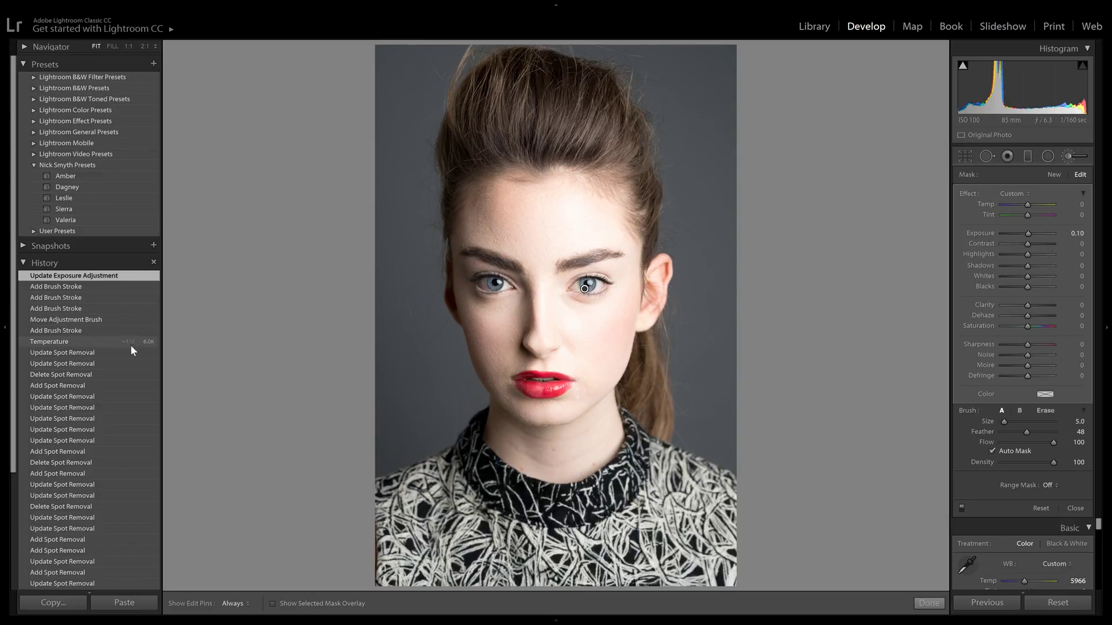
{"action": "left_click", "coordinate": [1075, 509]}
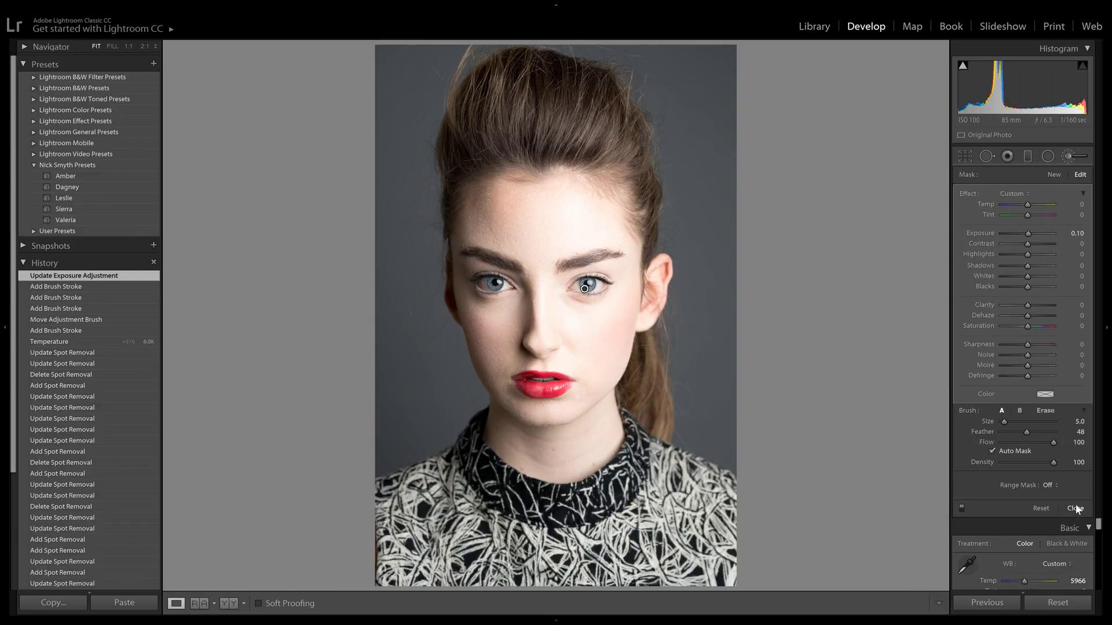
{"action": "left_click", "coordinate": [596, 304]}
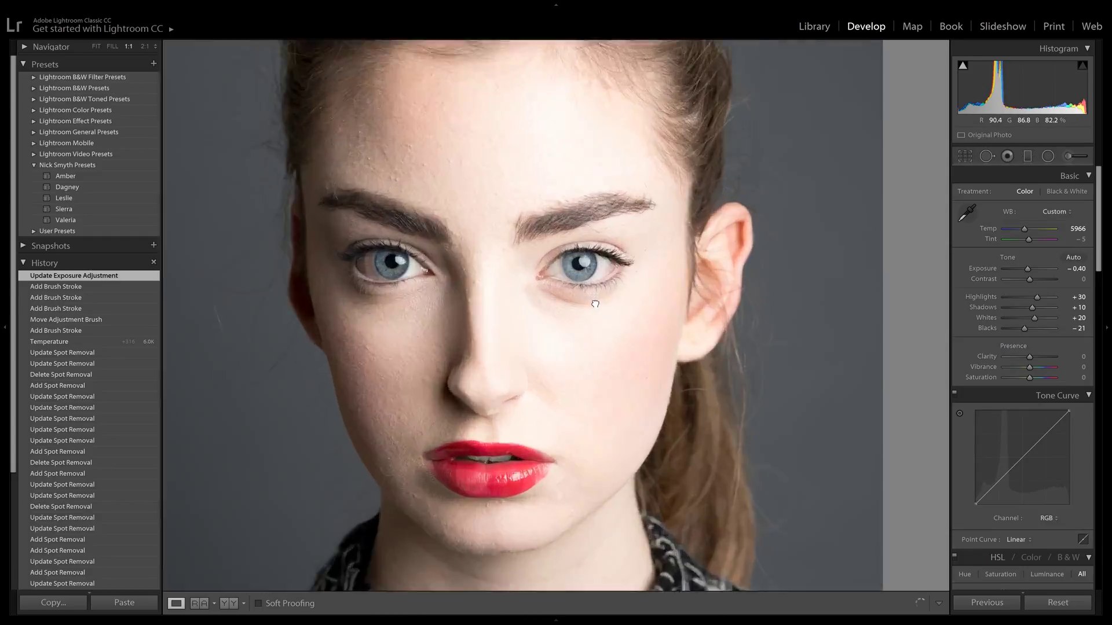
{"action": "left_click_drag", "start_coordinate": [363, 193], "coordinate": [487, 220]}
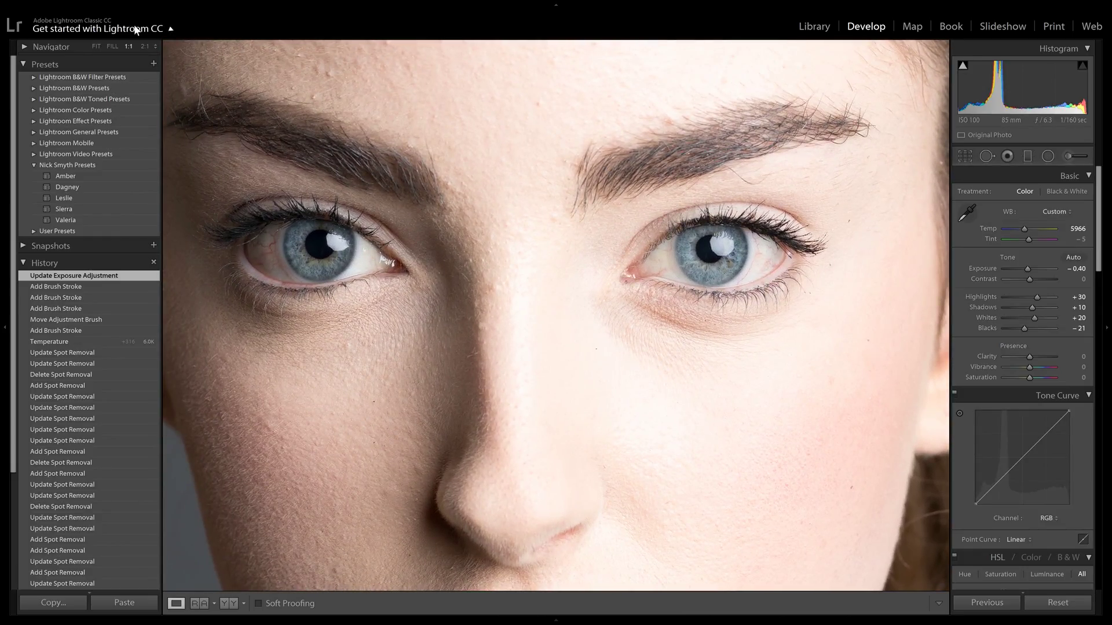
{"action": "left_click", "coordinate": [114, 46]}
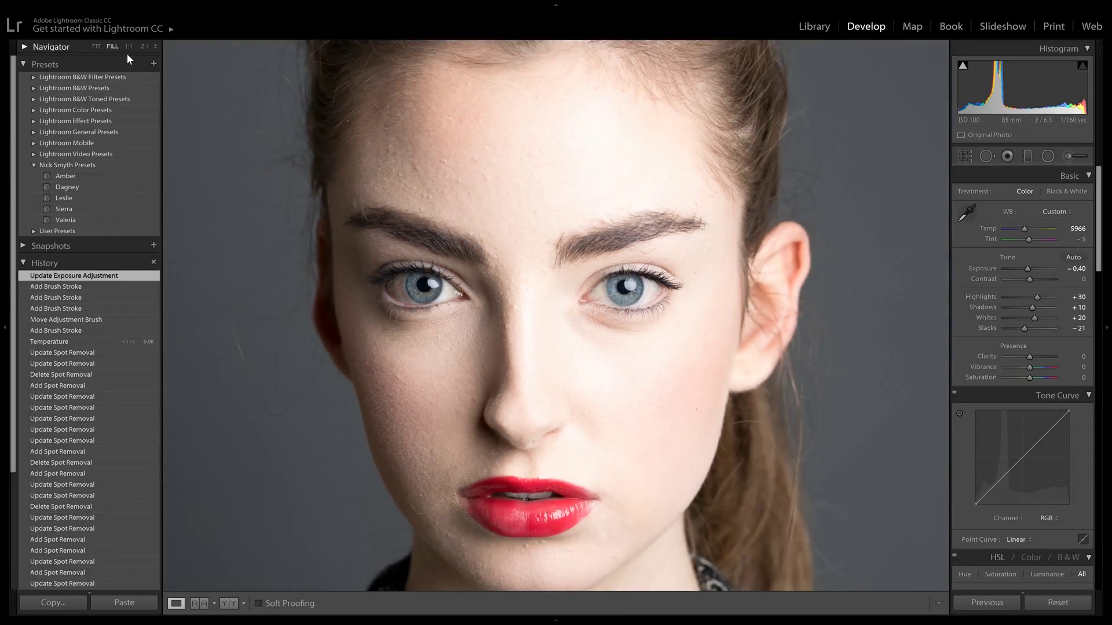
{"action": "left_click", "coordinate": [93, 341]}
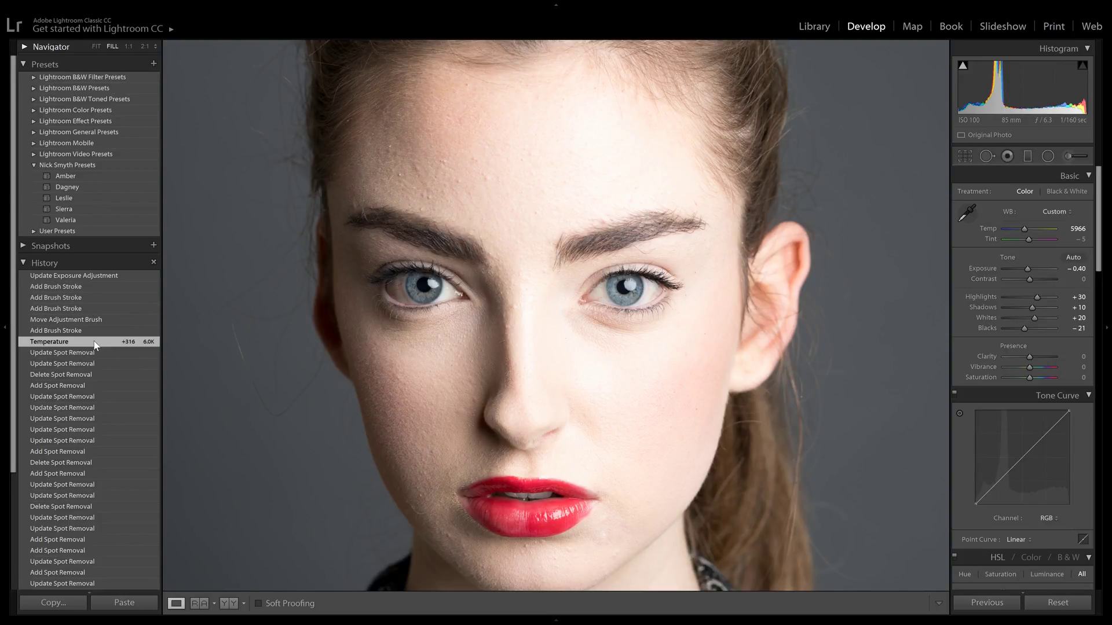
{"action": "left_click", "coordinate": [98, 275]}
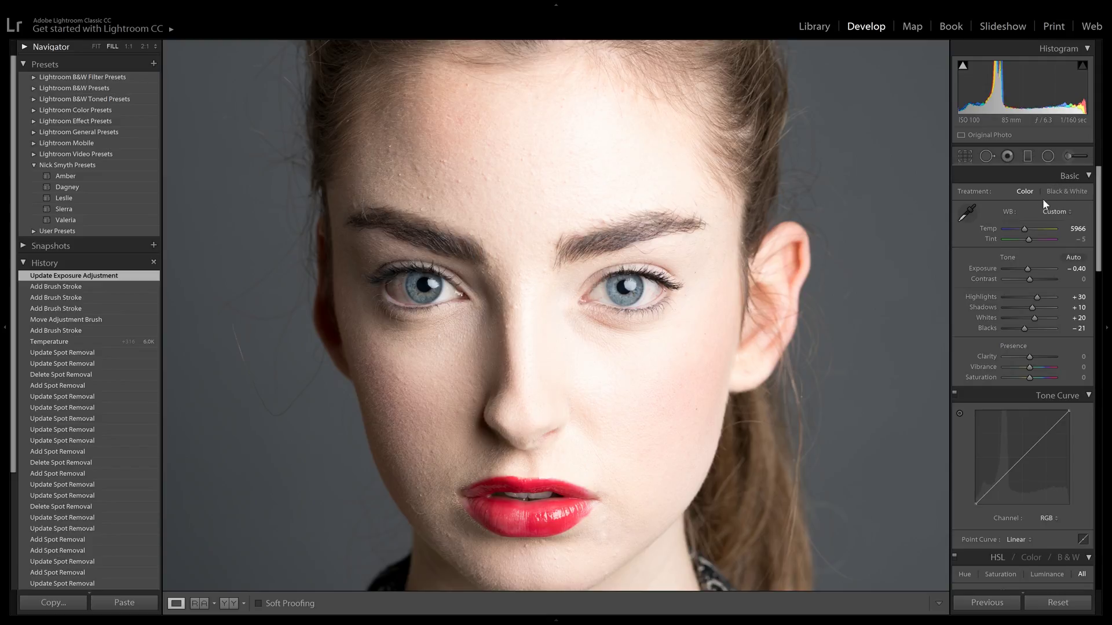
Set up a new Adjustment Brush with exposure 0.10, saturation 25 and sharpness 39.
{"action": "left_click", "coordinate": [1070, 157]}
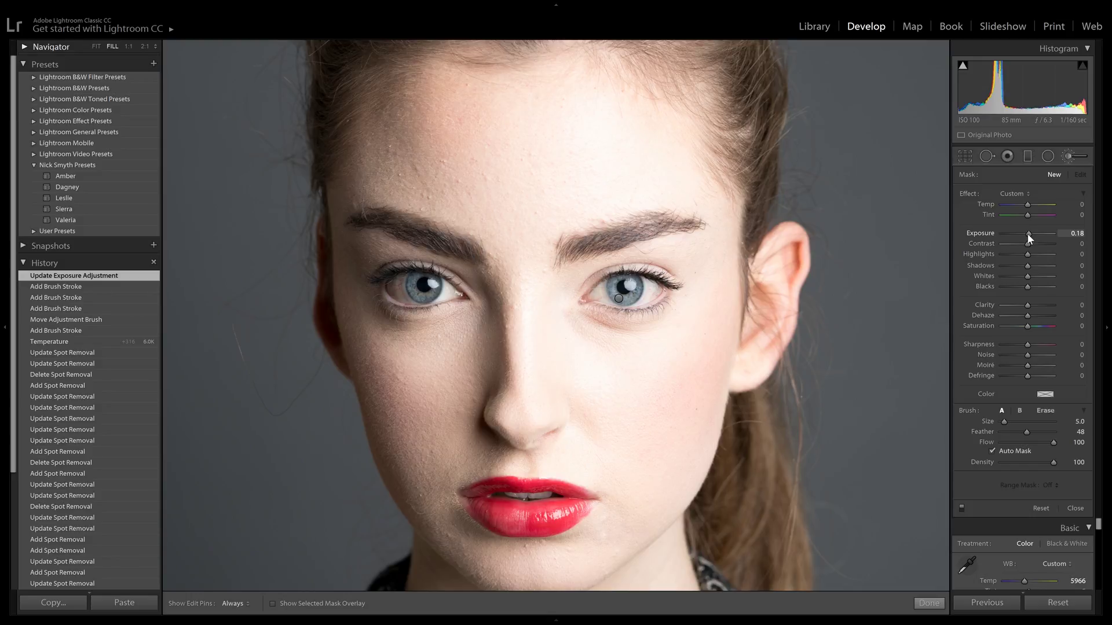
{"action": "left_click_drag", "start_coordinate": [1027, 234], "coordinate": [1027, 233]}
{"action": "left_click", "coordinate": [1075, 234]}
{"action": "type", "text": "0.1"}
{"action": "left_click", "coordinate": [1080, 246]}
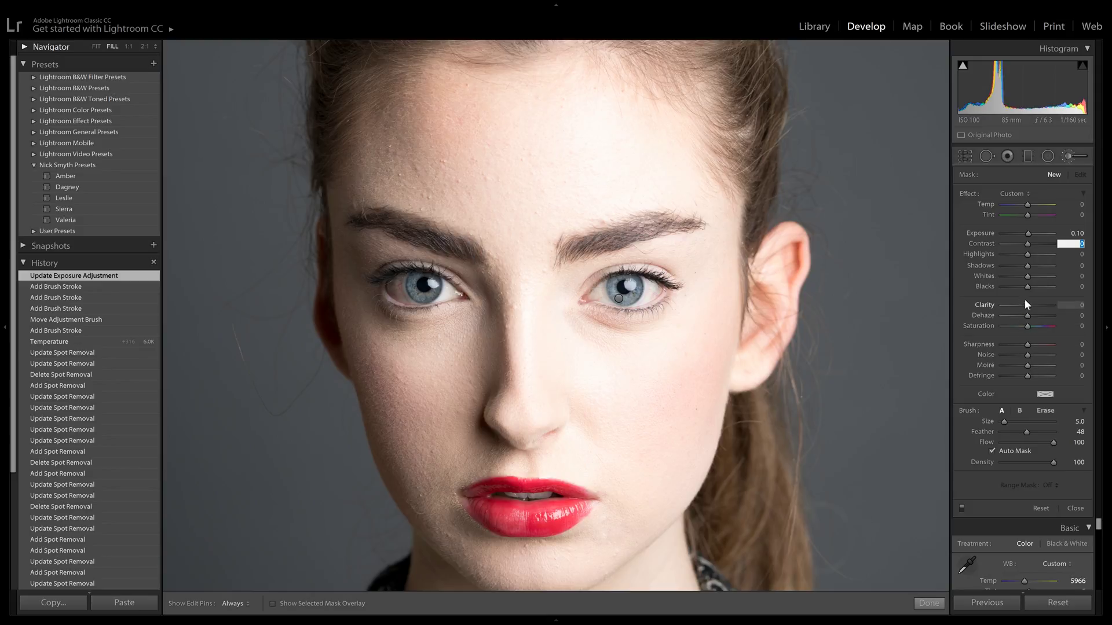
{"action": "left_click_drag", "start_coordinate": [1029, 327], "coordinate": [1034, 328]}
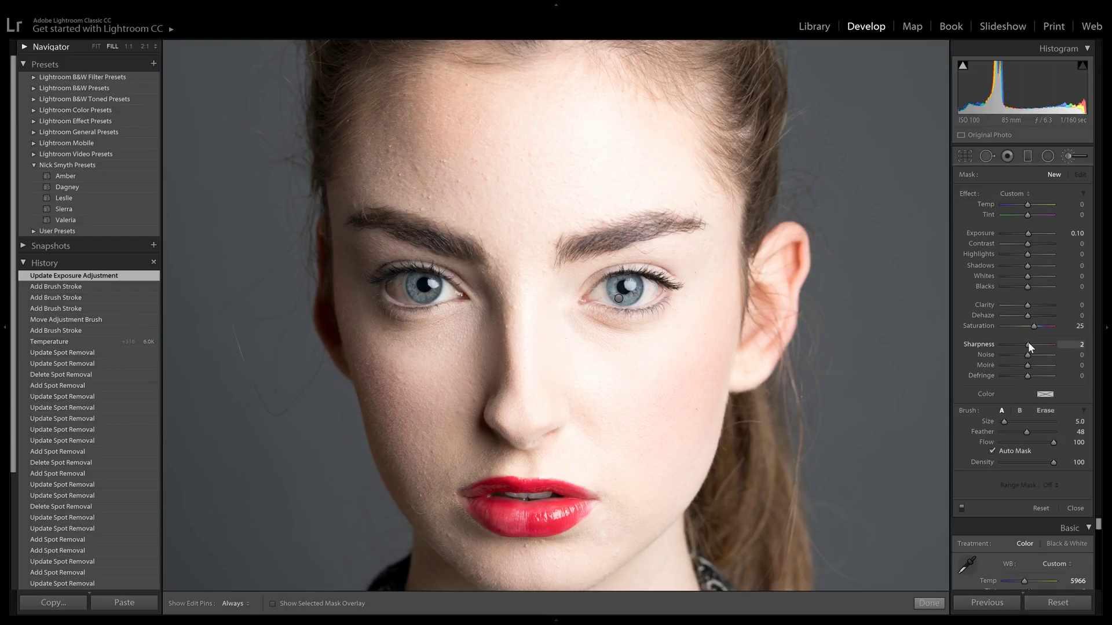
{"action": "left_click_drag", "start_coordinate": [1028, 345], "coordinate": [1034, 345]}
{"action": "left_click_drag", "start_coordinate": [1037, 343], "coordinate": [1037, 343]}
Paint the saturation and sharpness adjustment over both irises at 1:1 and close the Adjustment Brush.
{"action": "left_click", "coordinate": [128, 46]}
{"action": "left_click_drag", "start_coordinate": [381, 247], "coordinate": [452, 338]}
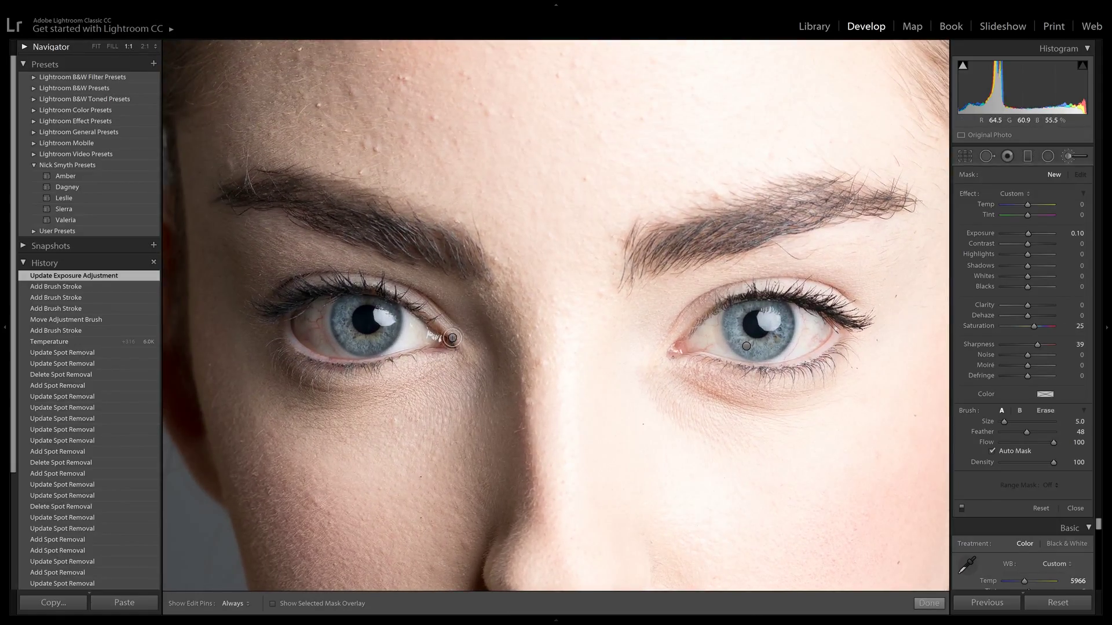
{"action": "key", "text": "bracketleft"}
{"action": "key", "text": "bracketright"}
{"action": "key", "text": "bracketright"}
{"action": "key", "text": "bracketleft"}
{"action": "key", "text": "h"}
{"action": "mouse_move", "coordinate": [361, 342]}
{"action": "left_mouse_down"}
{"action": "mouse_move", "coordinate": [342, 315]}
{"action": "mouse_move", "coordinate": [347, 336]}
{"action": "mouse_move", "coordinate": [354, 304]}
{"action": "mouse_move", "coordinate": [343, 325]}
{"action": "mouse_move", "coordinate": [369, 346]}
{"action": "mouse_move", "coordinate": [389, 313]}
{"action": "mouse_move", "coordinate": [349, 308]}
{"action": "left_mouse_up"}
{"action": "key", "text": "h"}
{"action": "mouse_move", "coordinate": [744, 335]}
{"action": "left_mouse_down"}
{"action": "mouse_move", "coordinate": [743, 350]}
{"action": "mouse_move", "coordinate": [741, 317]}
{"action": "mouse_move", "coordinate": [738, 331]}
{"action": "mouse_move", "coordinate": [760, 349]}
{"action": "mouse_move", "coordinate": [781, 339]}
{"action": "mouse_move", "coordinate": [753, 313]}
{"action": "mouse_move", "coordinate": [736, 320]}
{"action": "mouse_move", "coordinate": [748, 326]}
{"action": "left_mouse_up"}
{"action": "key", "text": "h"}
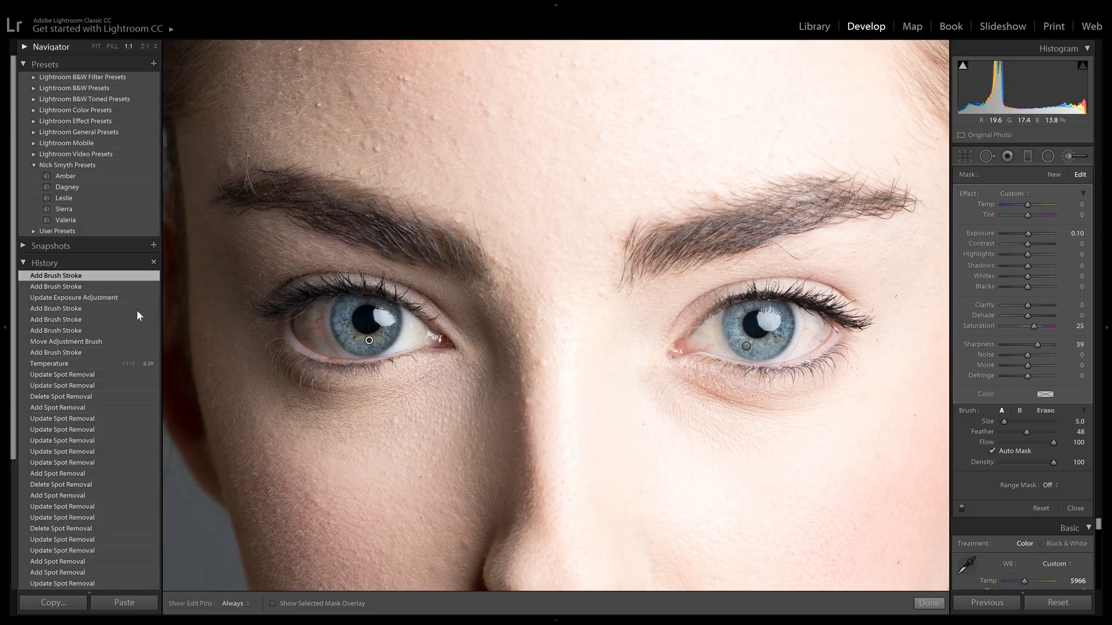
{"action": "left_click", "coordinate": [1074, 508]}
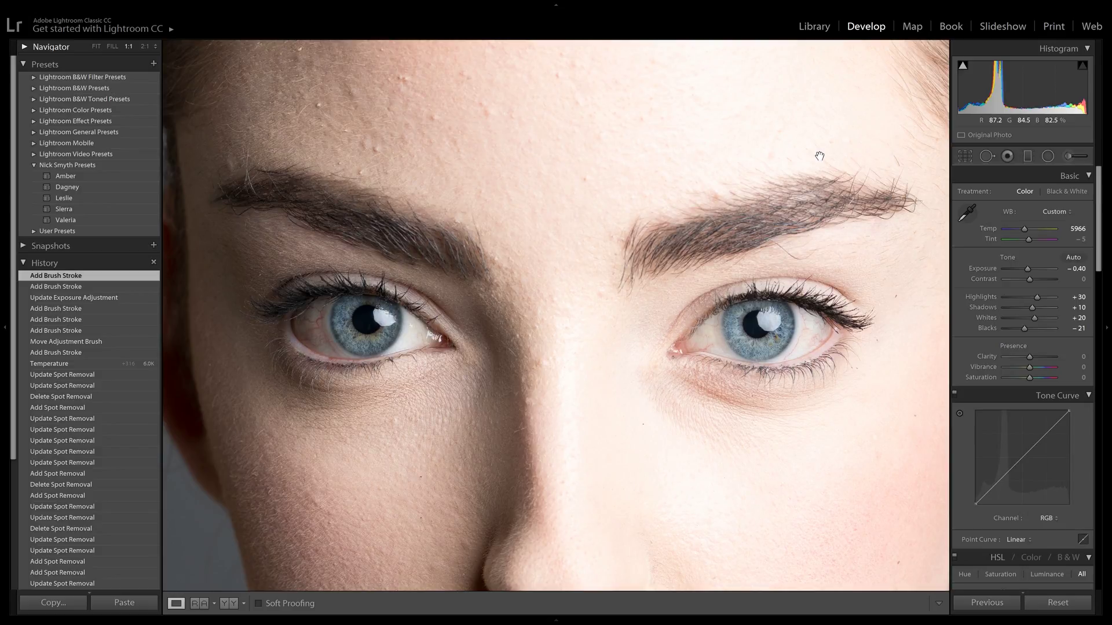
Compare both eyes at 1:1 before and after the iris brush strokes using the history states.
{"action": "left_click", "coordinate": [117, 297]}
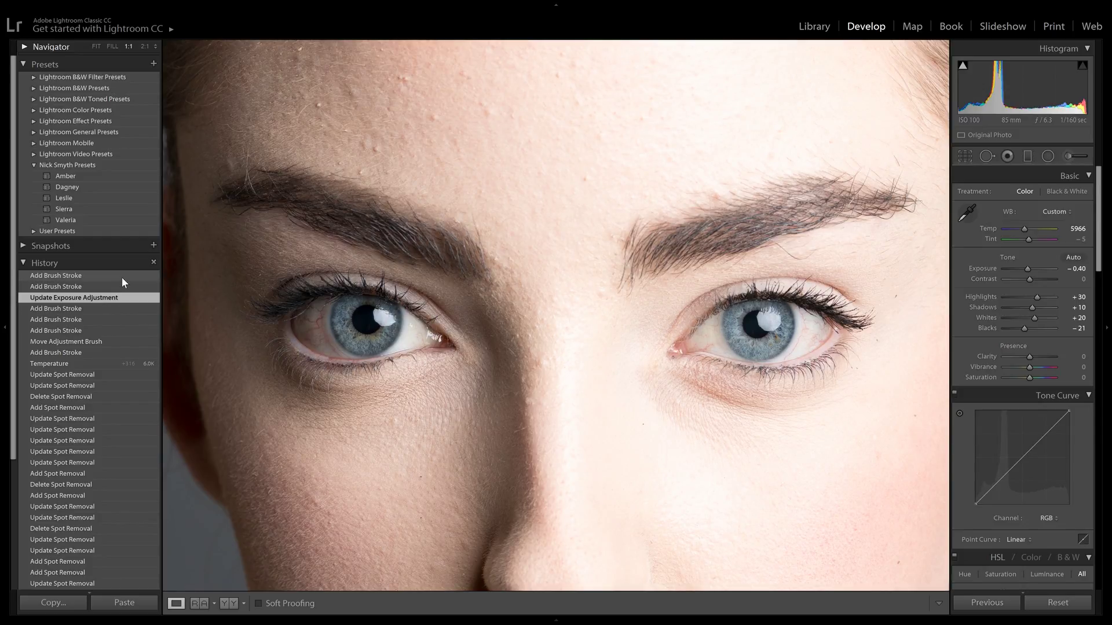
{"action": "left_click", "coordinate": [122, 276]}
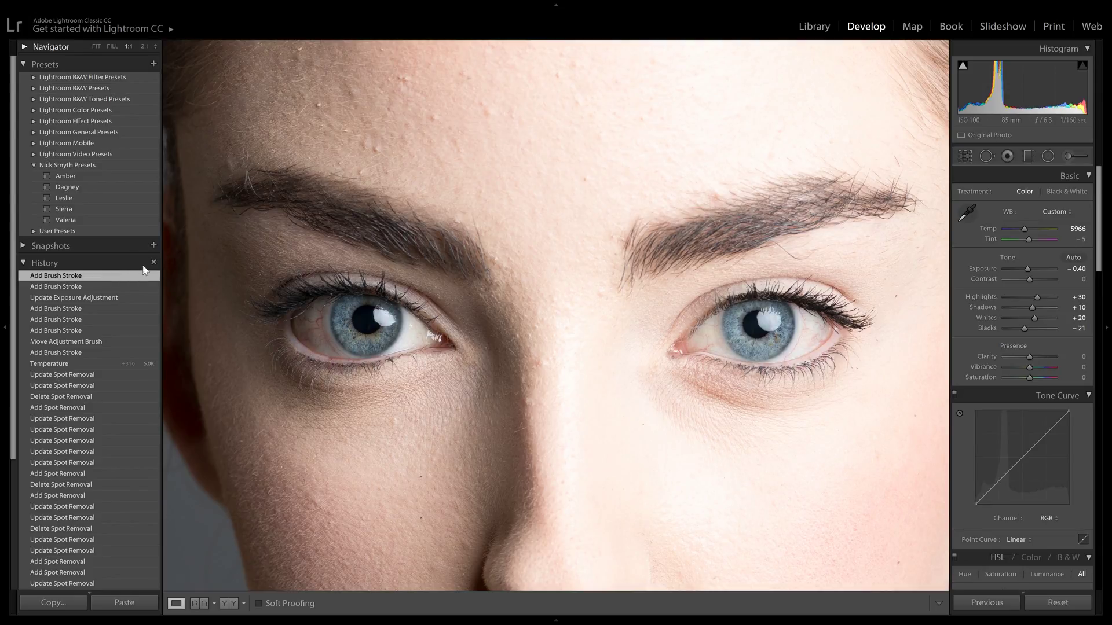
{"action": "left_click", "coordinate": [133, 296]}
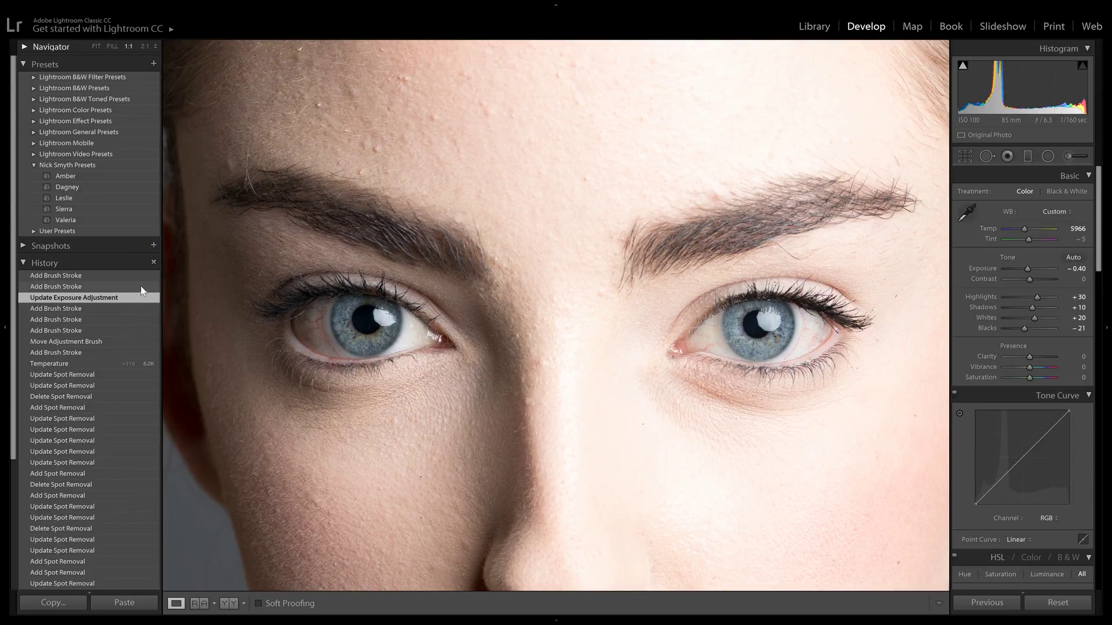
{"action": "left_click", "coordinate": [135, 276]}
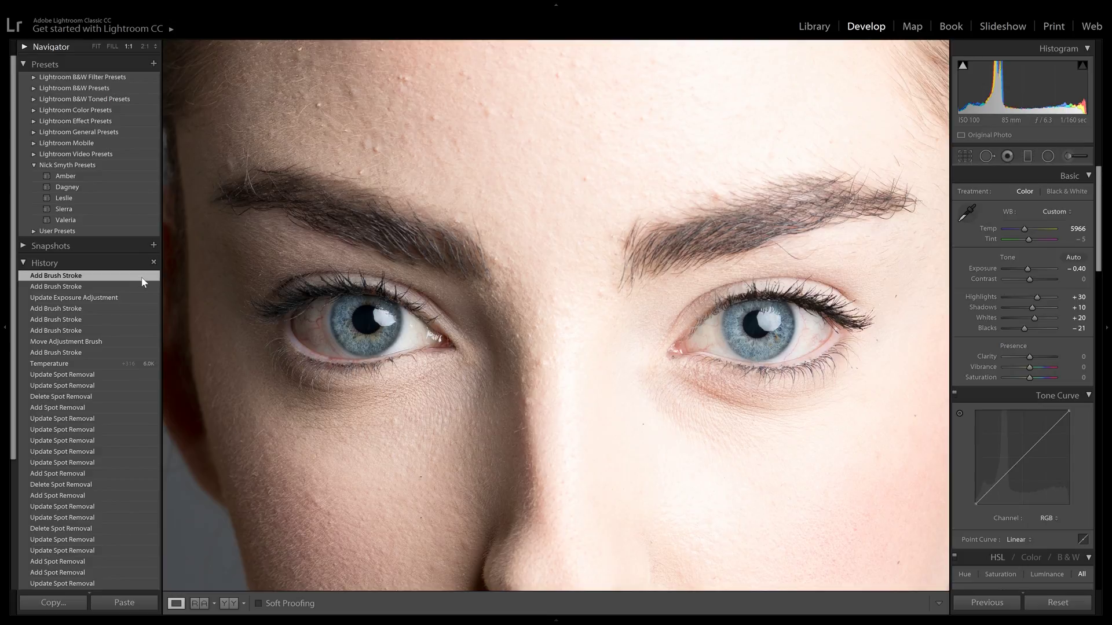
Examine the eye on the photo's left side at 2:1, comparing the history states before and after the iris strokes.
{"action": "left_click", "coordinate": [145, 47]}
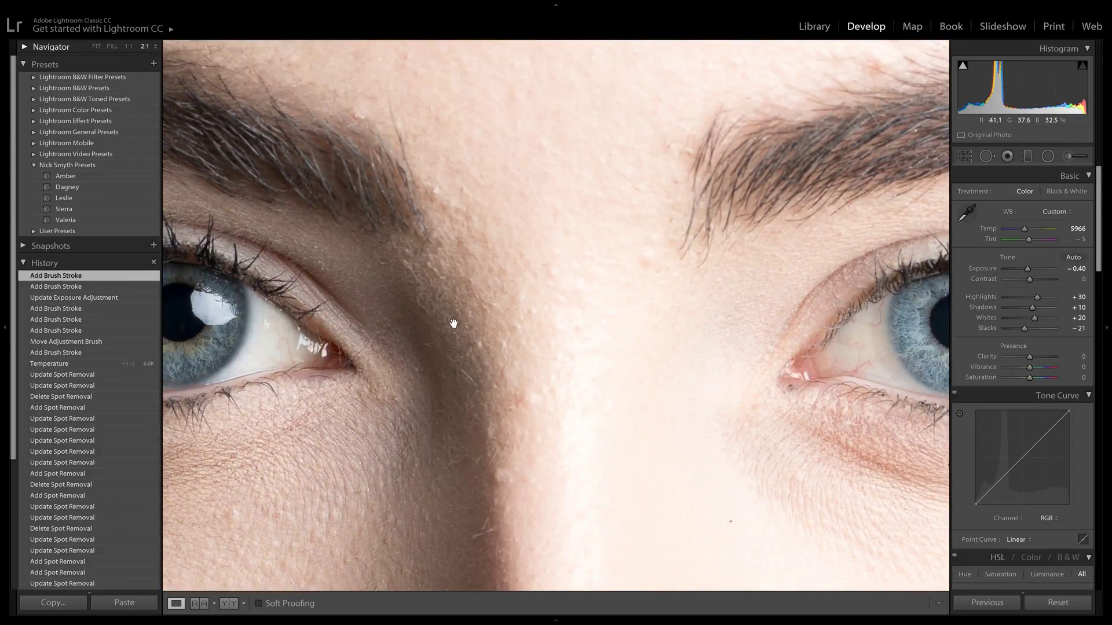
{"action": "left_click", "coordinate": [443, 339]}
{"action": "left_click", "coordinate": [484, 339]}
{"action": "left_click", "coordinate": [361, 339]}
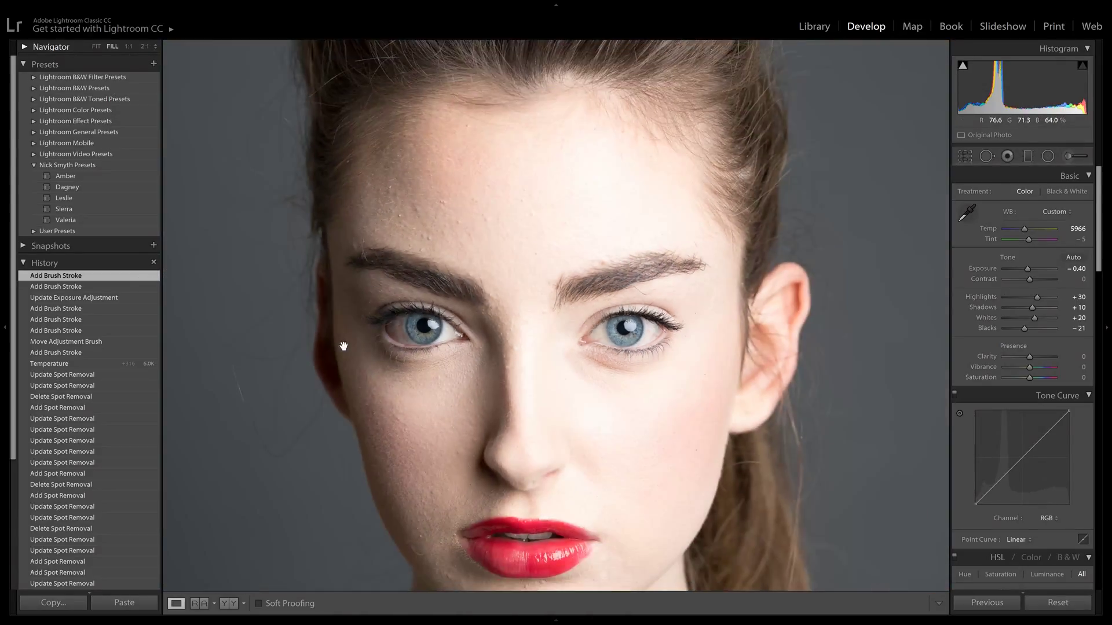
{"action": "left_click", "coordinate": [439, 334]}
{"action": "left_click_drag", "start_coordinate": [390, 328], "coordinate": [776, 341]}
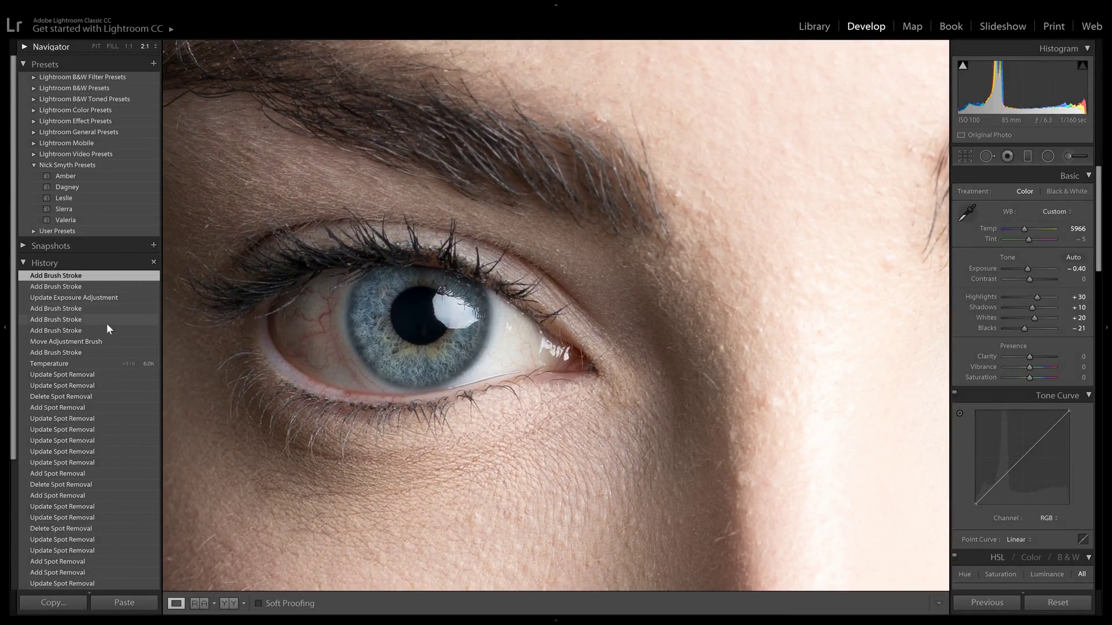
{"action": "left_click", "coordinate": [119, 297]}
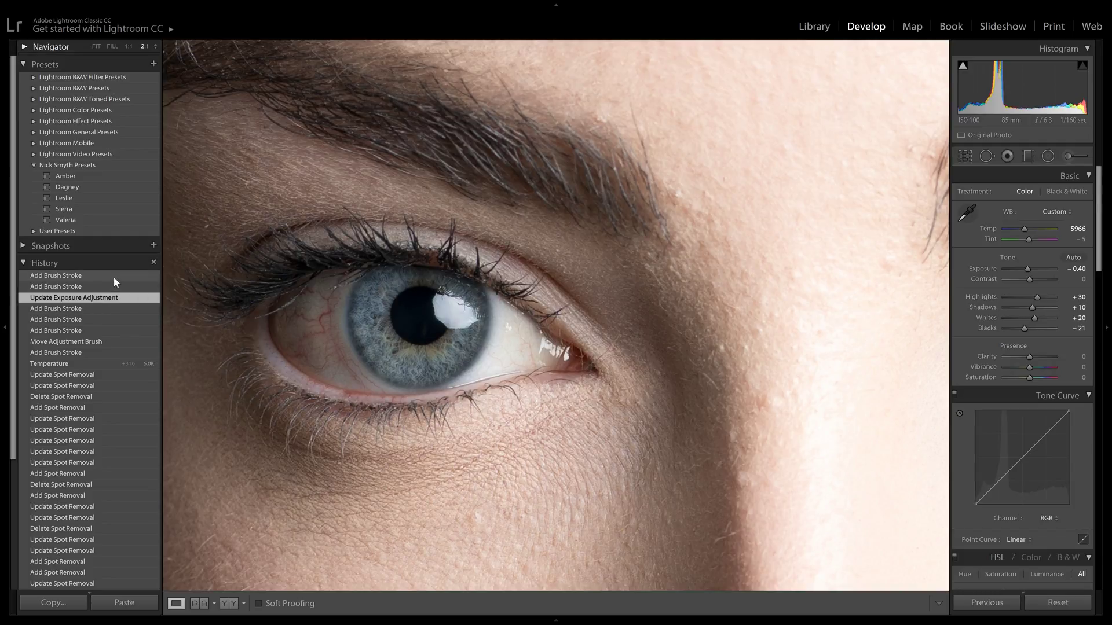
{"action": "left_click", "coordinate": [113, 277]}
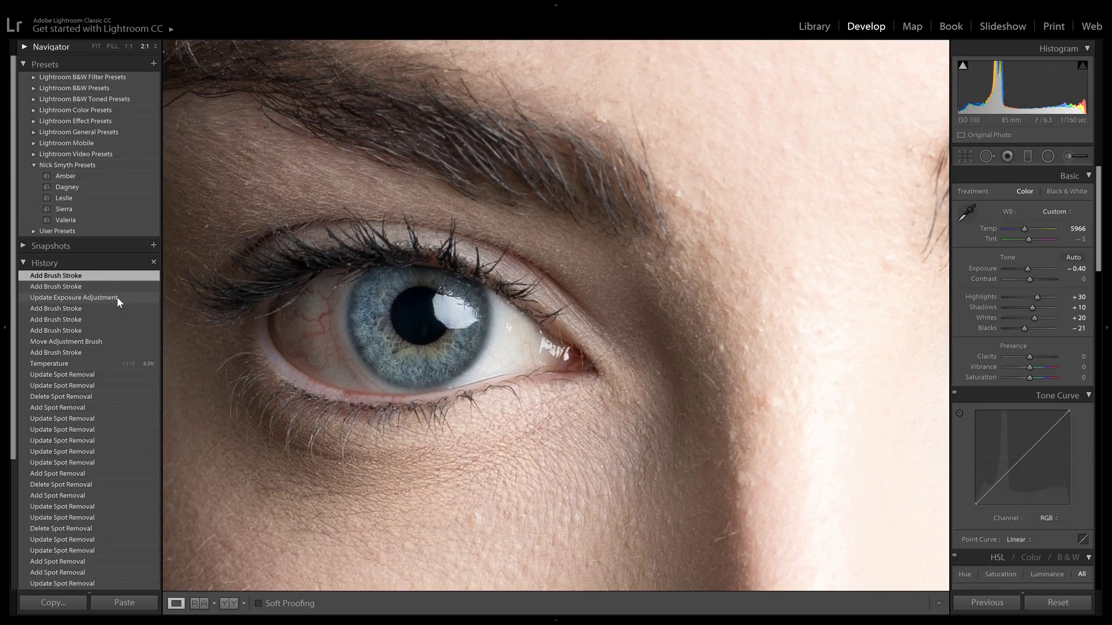
{"action": "left_click", "coordinate": [117, 297]}
{"action": "left_click", "coordinate": [119, 278]}
Reselect the iris brush adjustment, set its sharpness to 60 and close the Adjustment Brush.
{"action": "left_click_drag", "start_coordinate": [813, 321], "coordinate": [765, 328]}
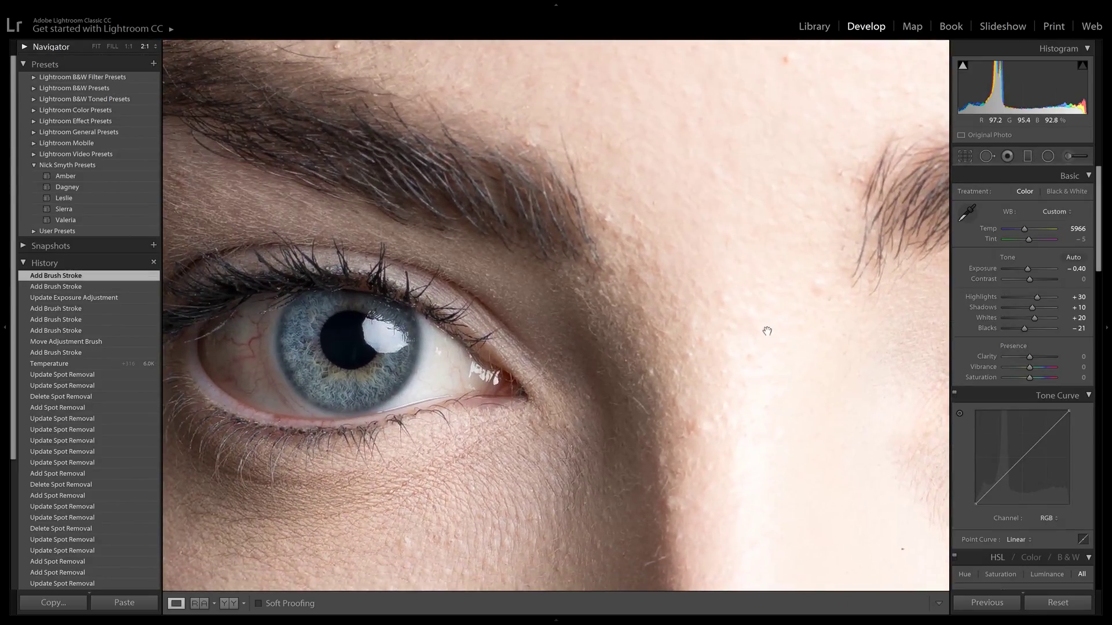
{"action": "left_click", "coordinate": [1077, 151]}
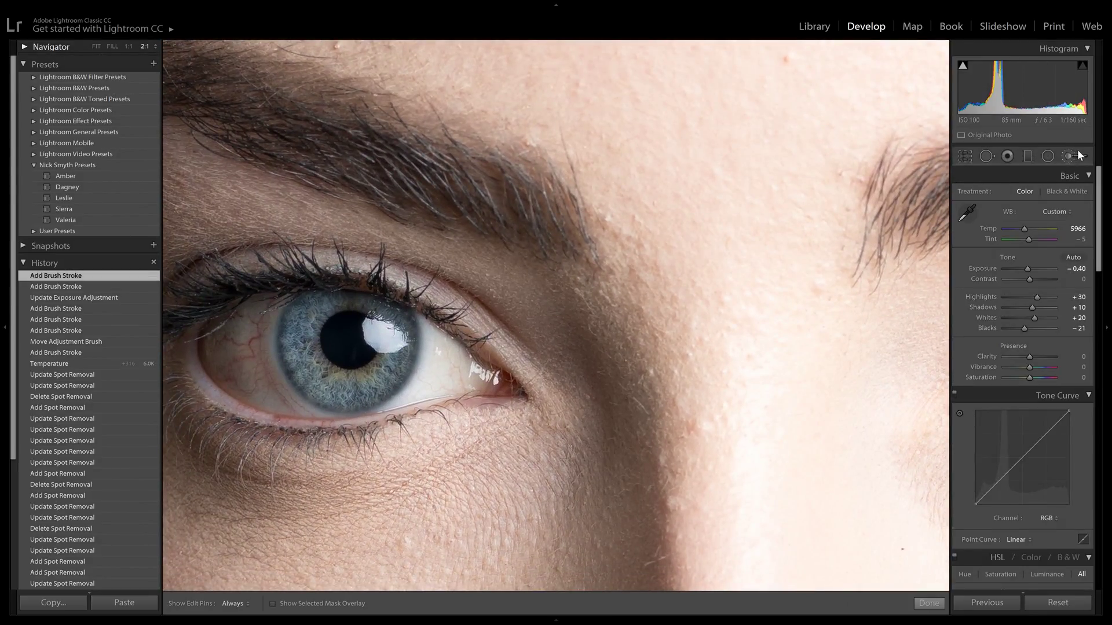
{"action": "left_click", "coordinate": [352, 391]}
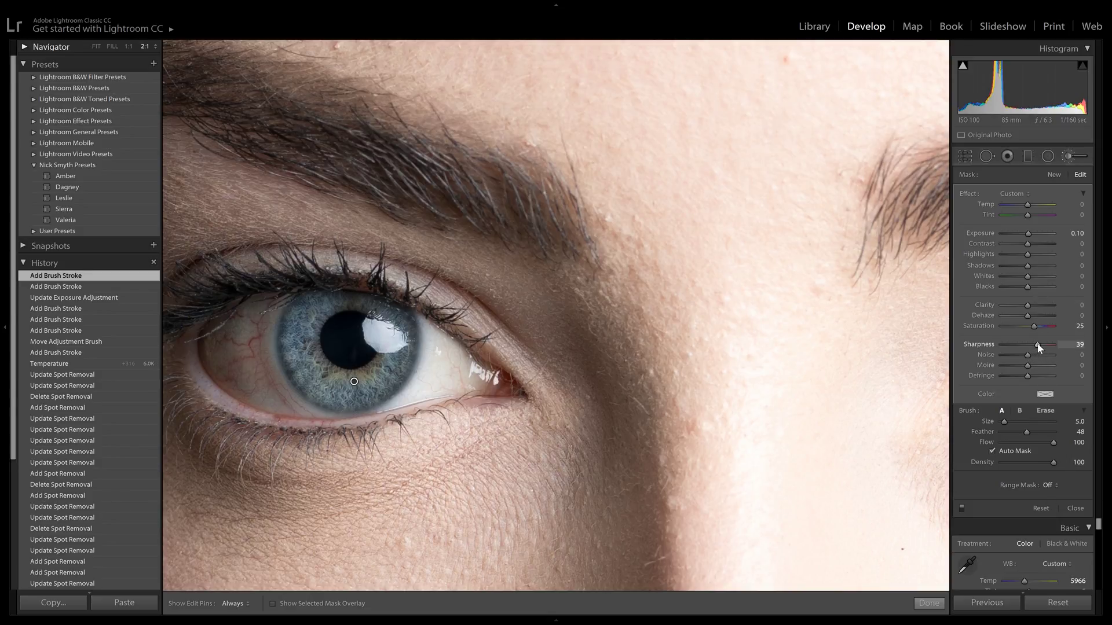
{"action": "left_click_drag", "start_coordinate": [1035, 346], "coordinate": [1043, 345]}
{"action": "left_click_drag", "start_coordinate": [1040, 345], "coordinate": [1040, 345]}
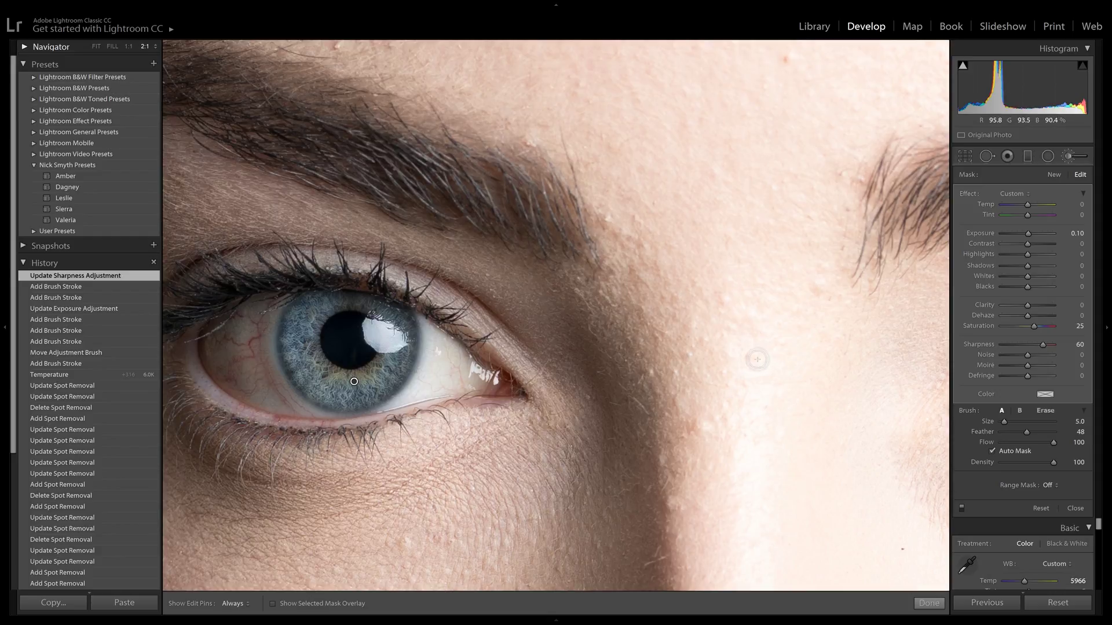
{"action": "left_click", "coordinate": [1079, 508]}
Examine the eye on the photo's right side at 2:1, comparing the sharpness update with the earlier brush states in the history.
{"action": "left_click", "coordinate": [767, 414]}
{"action": "left_click", "coordinate": [637, 341]}
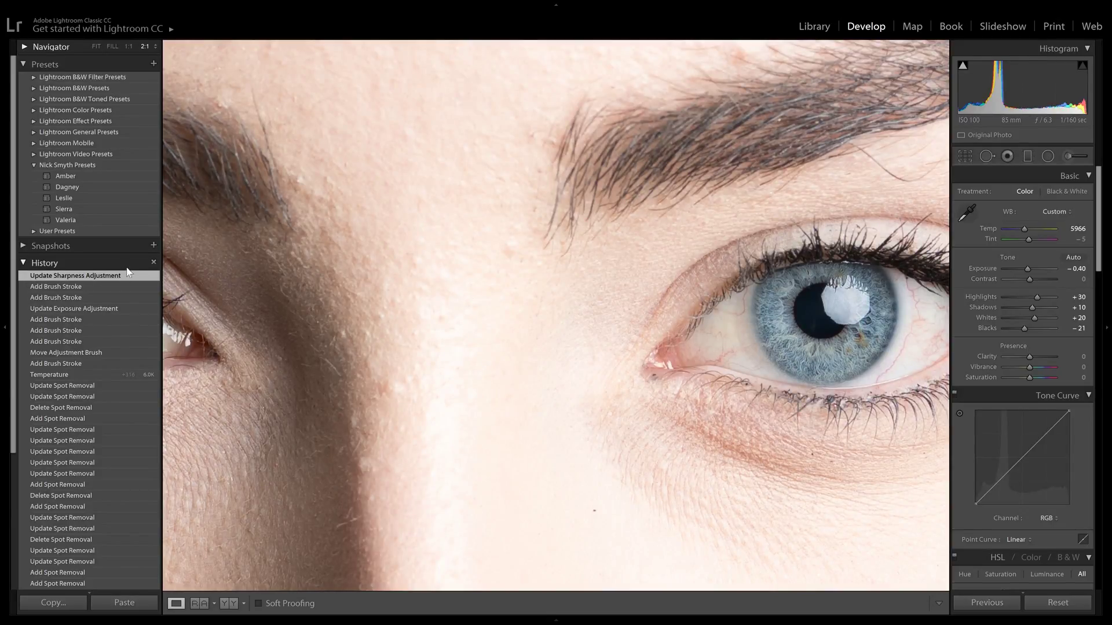
{"action": "left_click", "coordinate": [113, 320]}
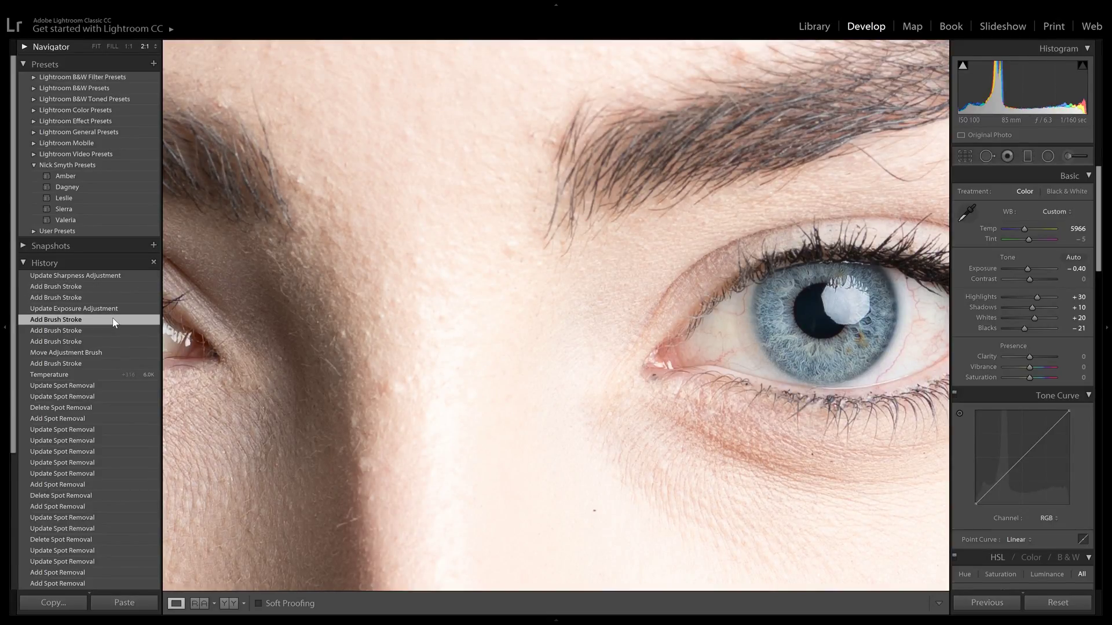
{"action": "left_click", "coordinate": [117, 278]}
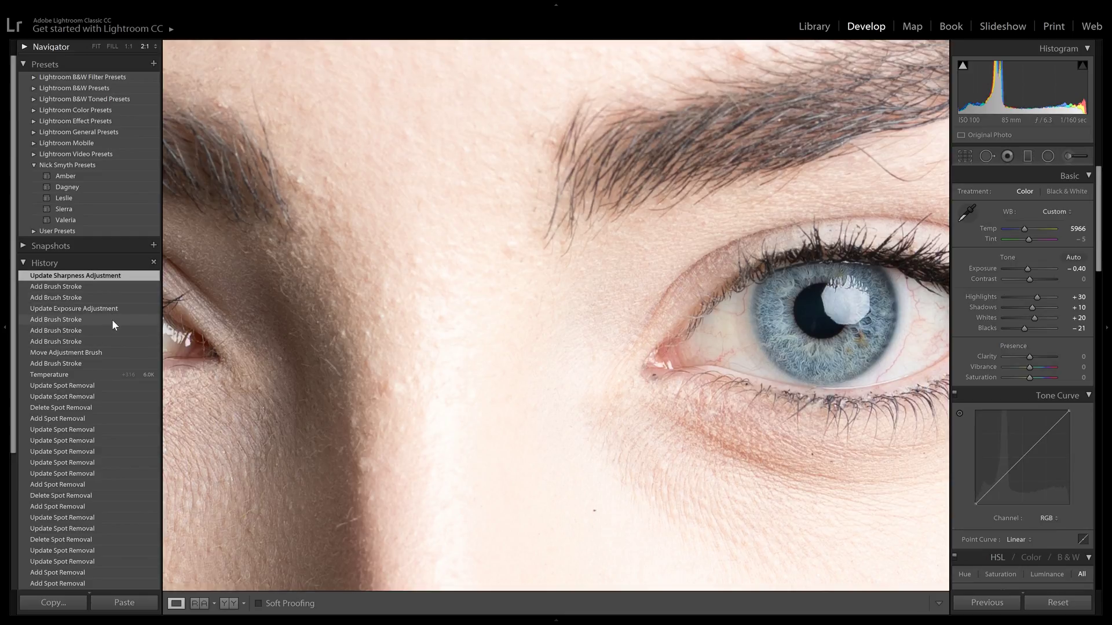
{"action": "left_click", "coordinate": [114, 316]}
{"action": "left_click", "coordinate": [116, 290]}
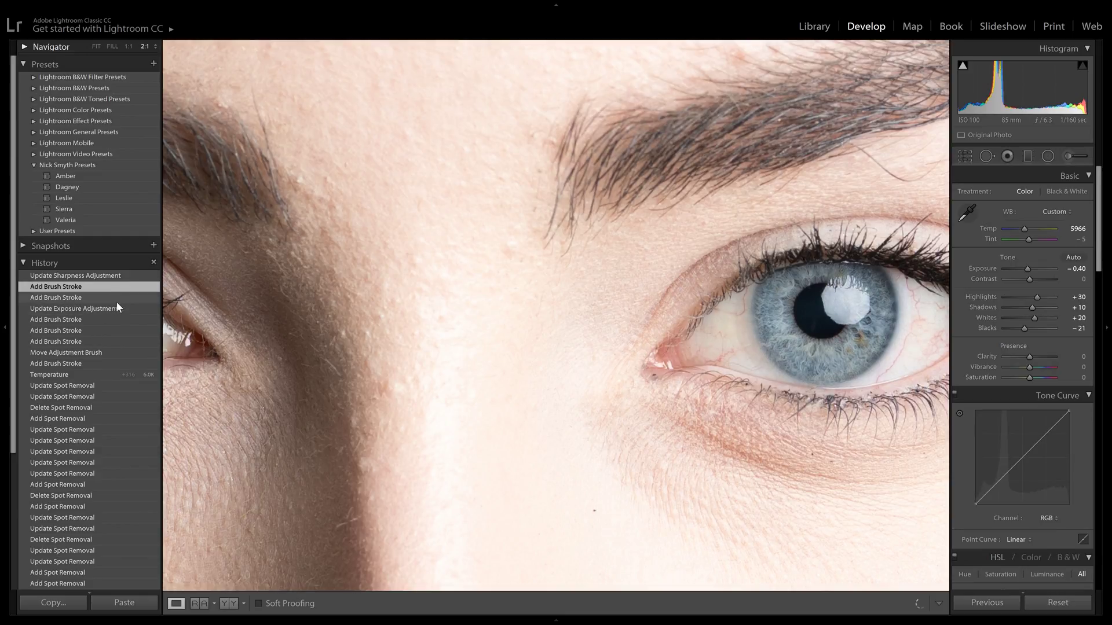
{"action": "left_click", "coordinate": [111, 322]}
{"action": "left_click", "coordinate": [121, 276]}
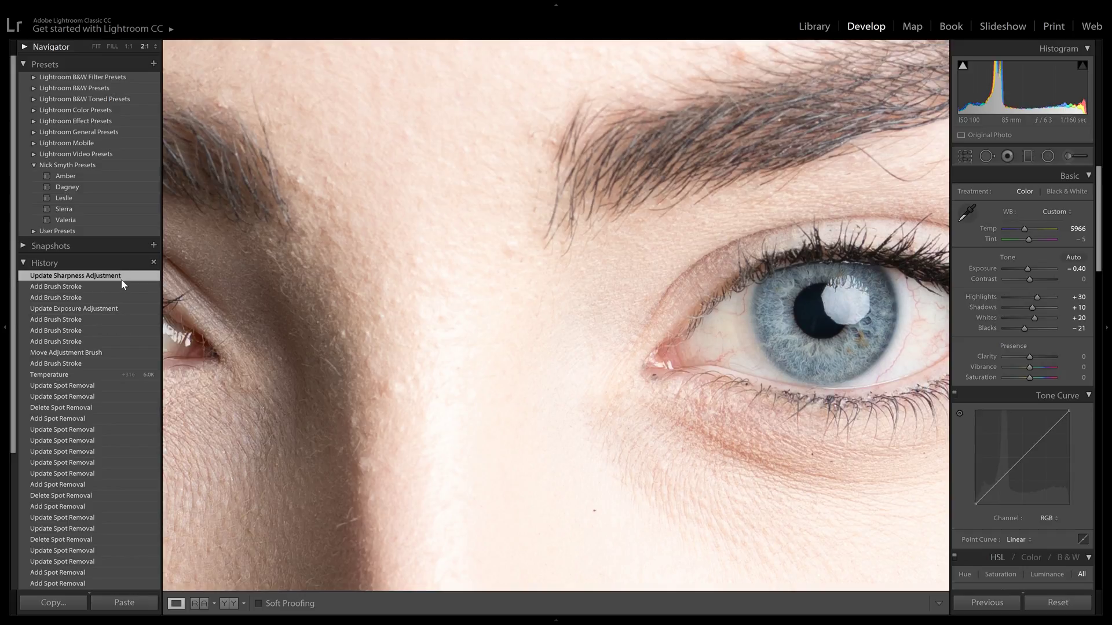
{"action": "left_click", "coordinate": [117, 310]}
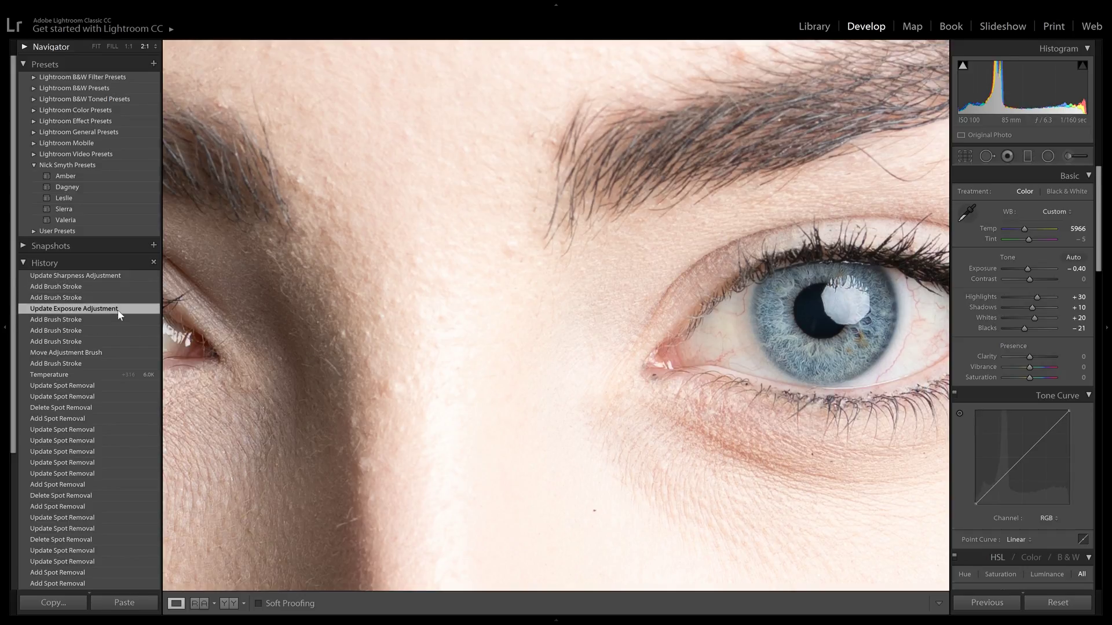
{"action": "left_click", "coordinate": [123, 277]}
Compare the eye on the photo's left side at 2:1 between the sharpness update and the state before the exposure update.
{"action": "left_click", "coordinate": [322, 318]}
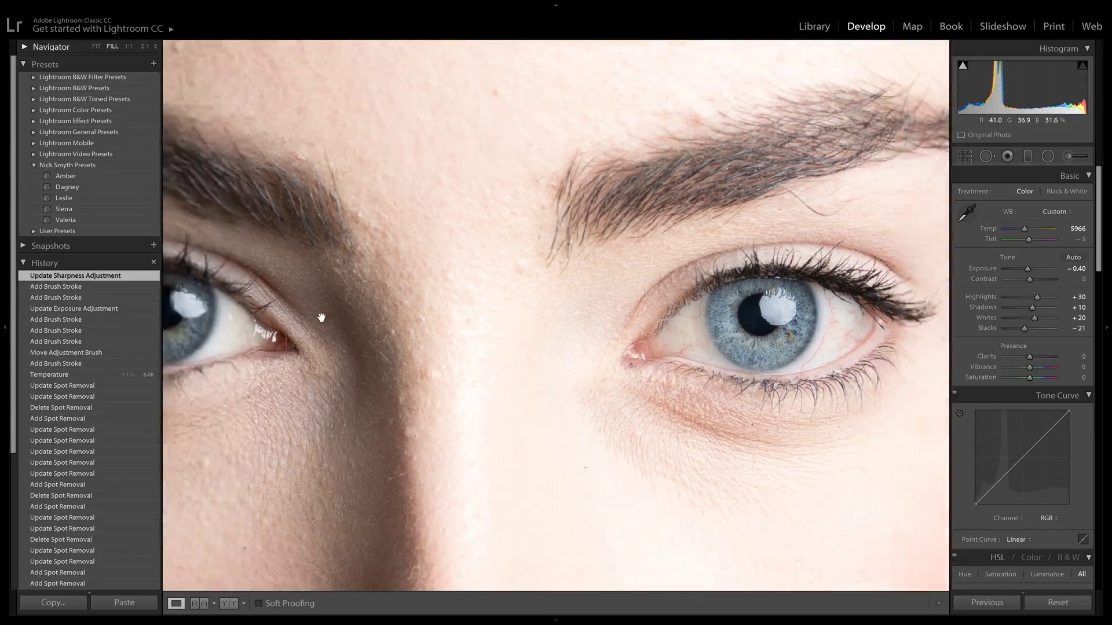
{"action": "left_click", "coordinate": [415, 329]}
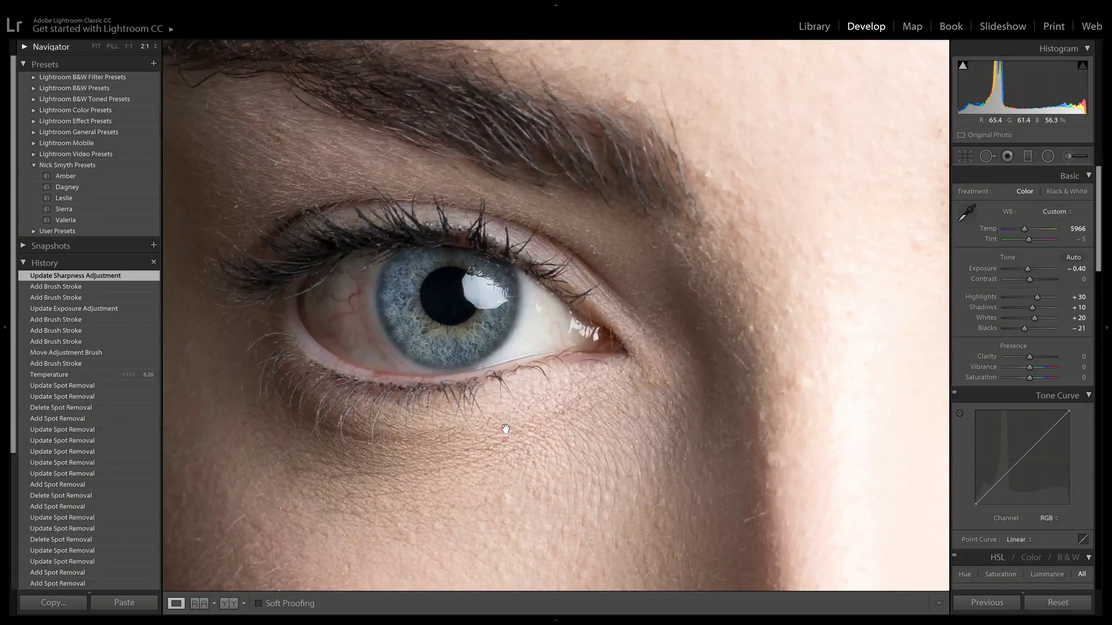
{"action": "left_click", "coordinate": [106, 322]}
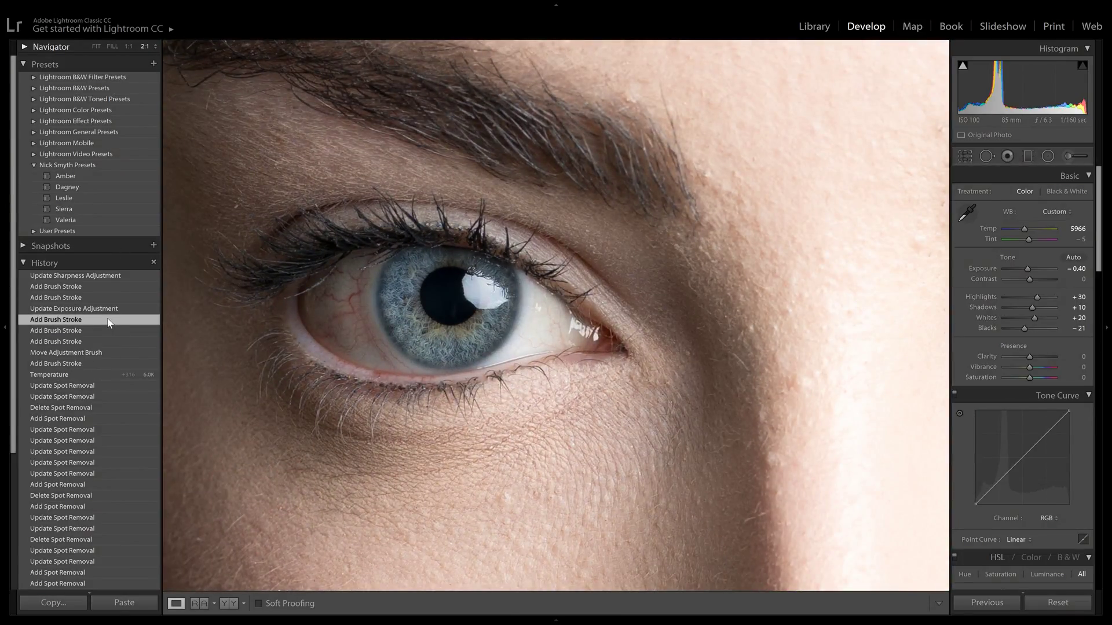
{"action": "left_click", "coordinate": [117, 278]}
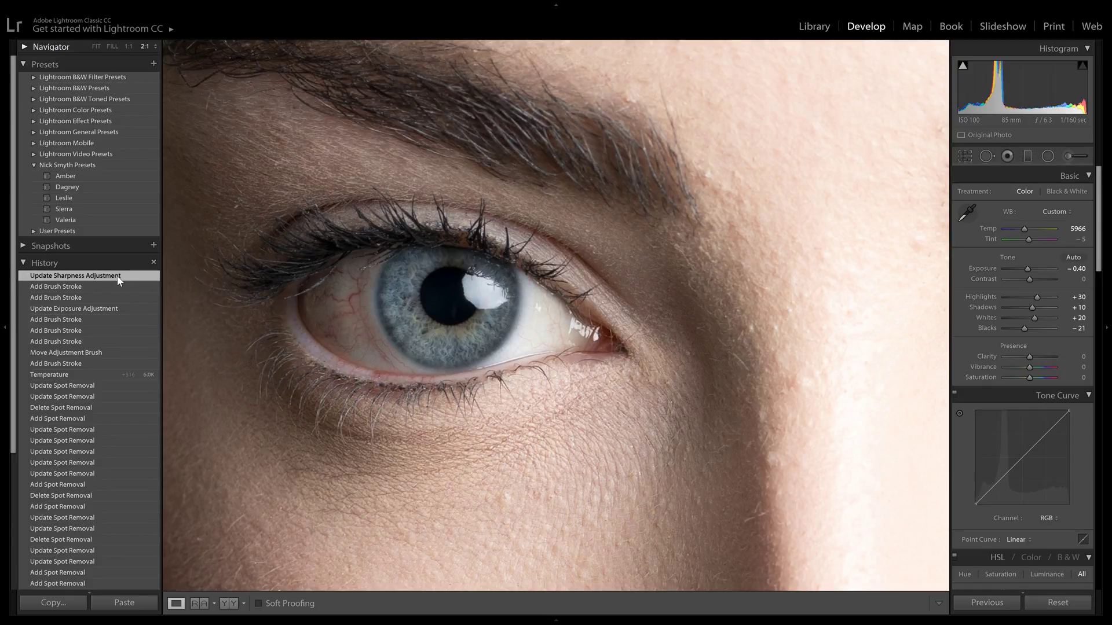
{"action": "left_click", "coordinate": [118, 320]}
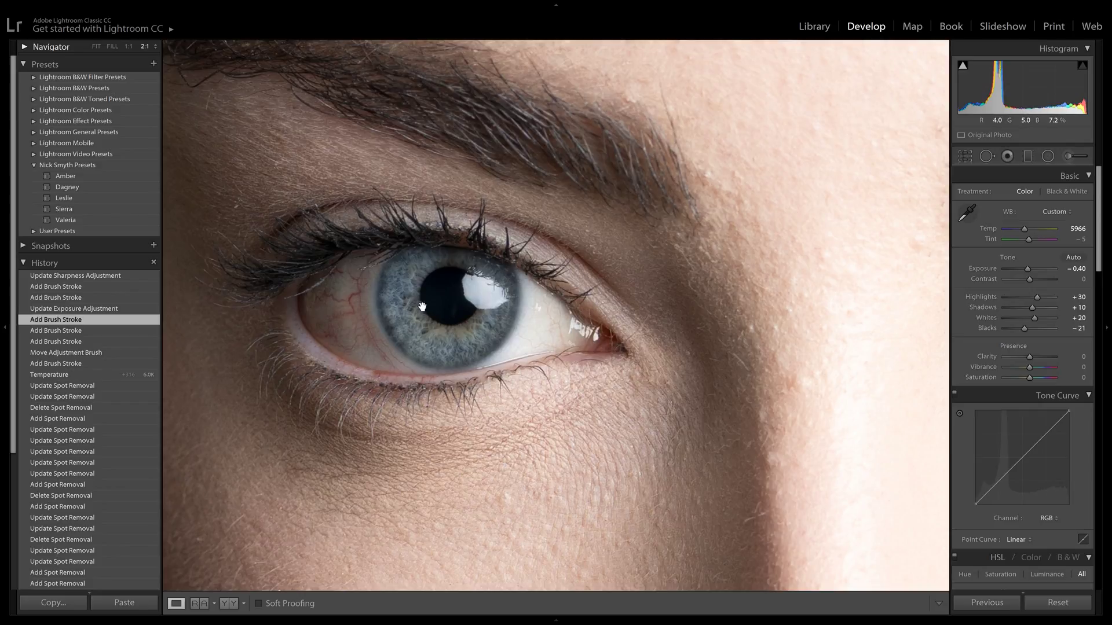
{"action": "left_click", "coordinate": [149, 277]}
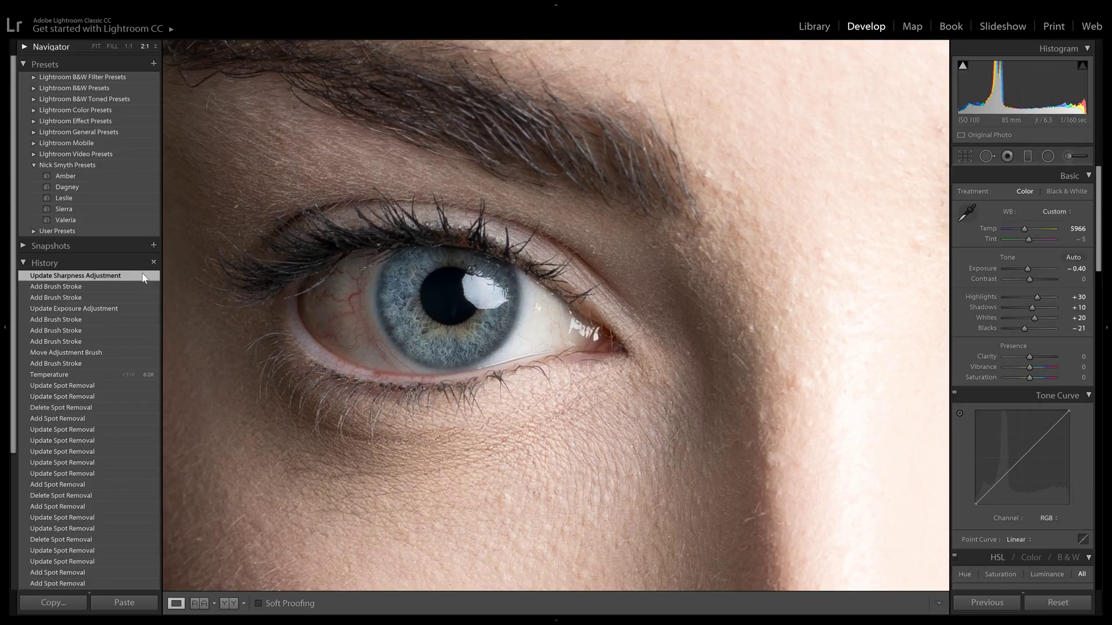
Compare the whole photo between the Temperature history state, before any eye brushwork, and the latest sharpness adjustment.
{"action": "left_click", "coordinate": [376, 311]}
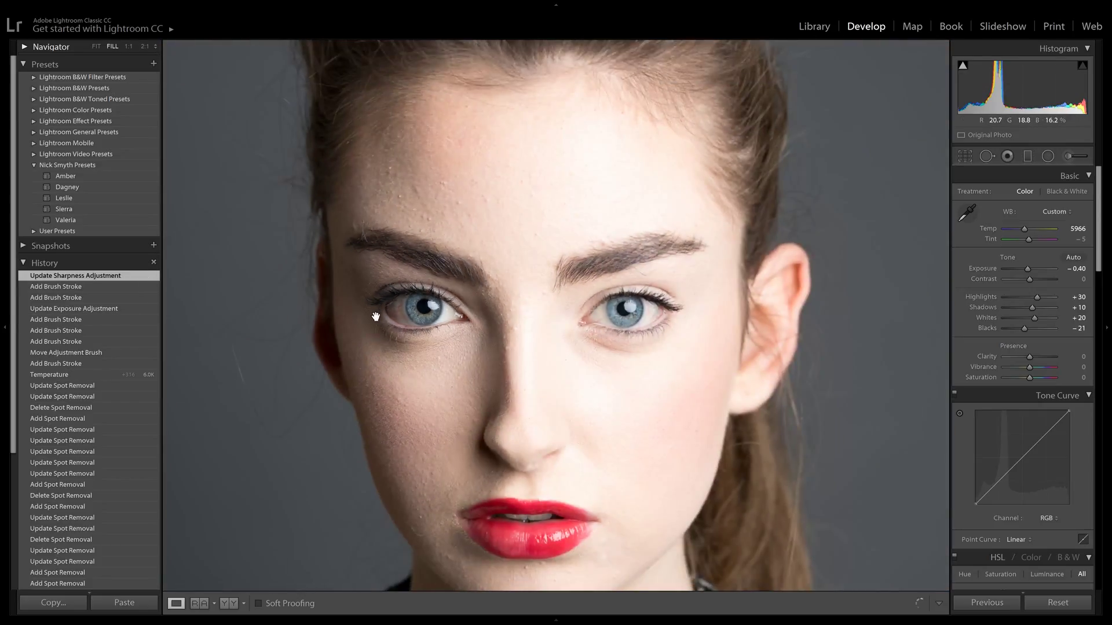
{"action": "left_click", "coordinate": [97, 47]}
{"action": "left_click", "coordinate": [96, 46]}
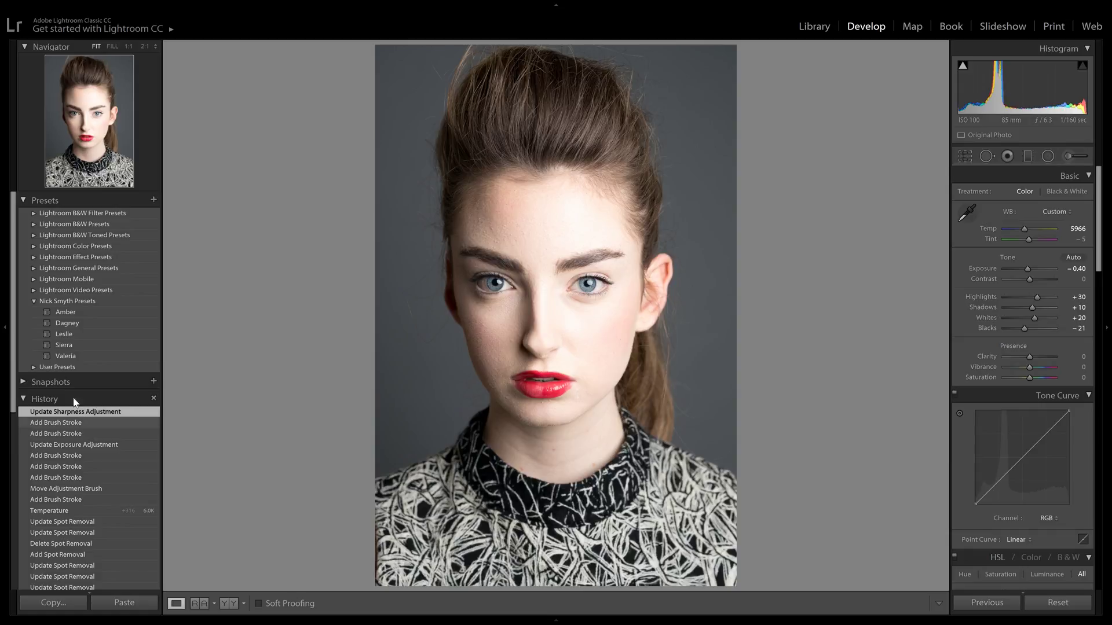
{"action": "left_click_drag", "start_coordinate": [14, 392], "coordinate": [12, 431]}
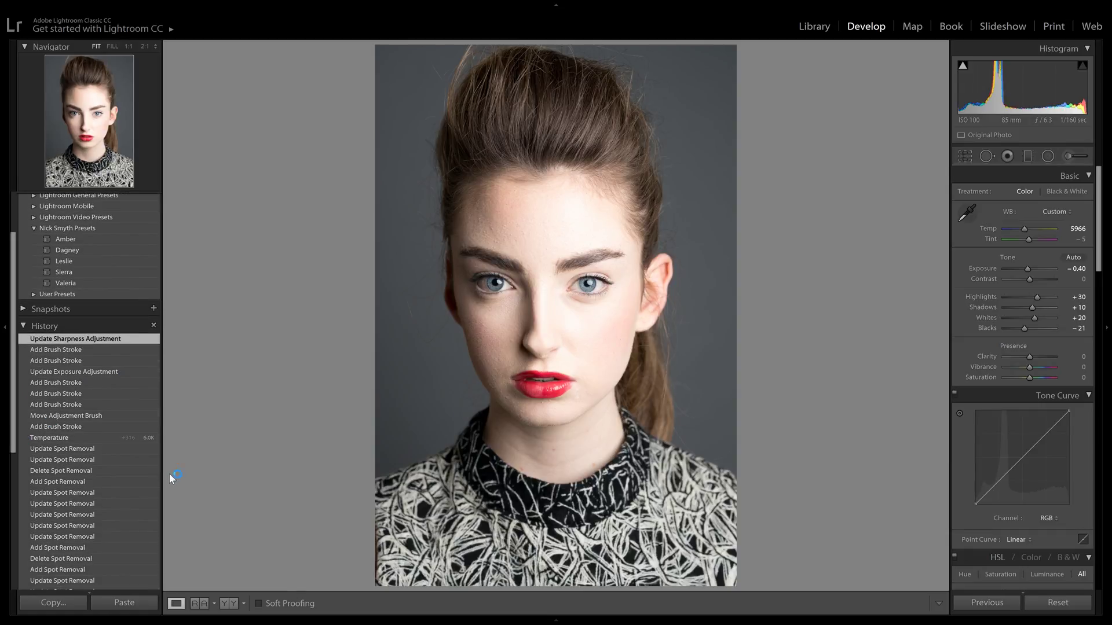
{"action": "left_click", "coordinate": [148, 439]}
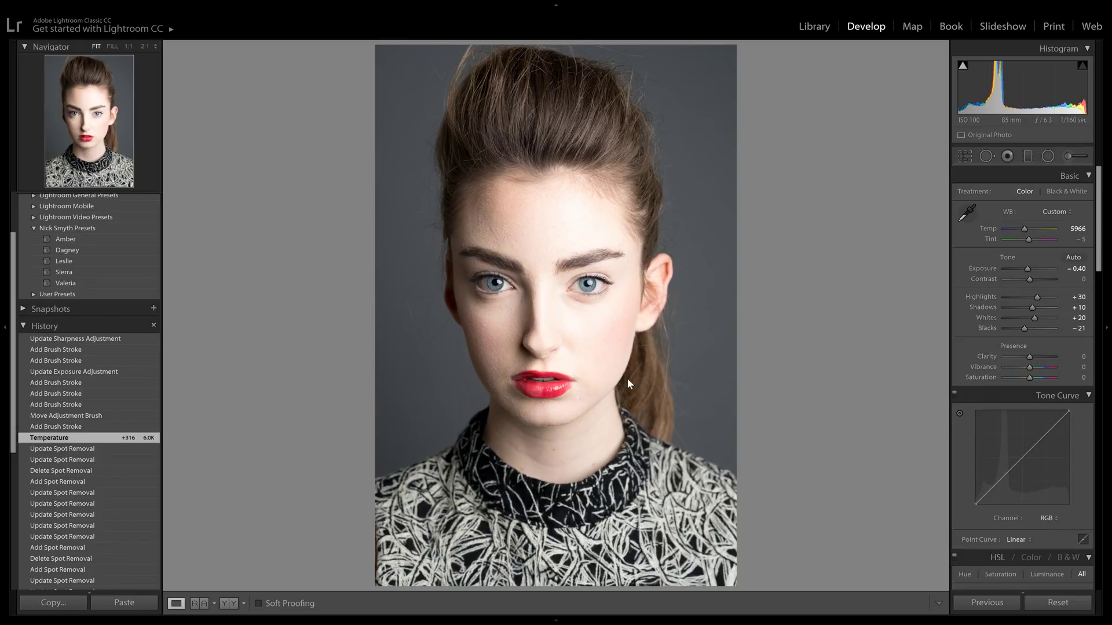
{"action": "left_click", "coordinate": [133, 338]}
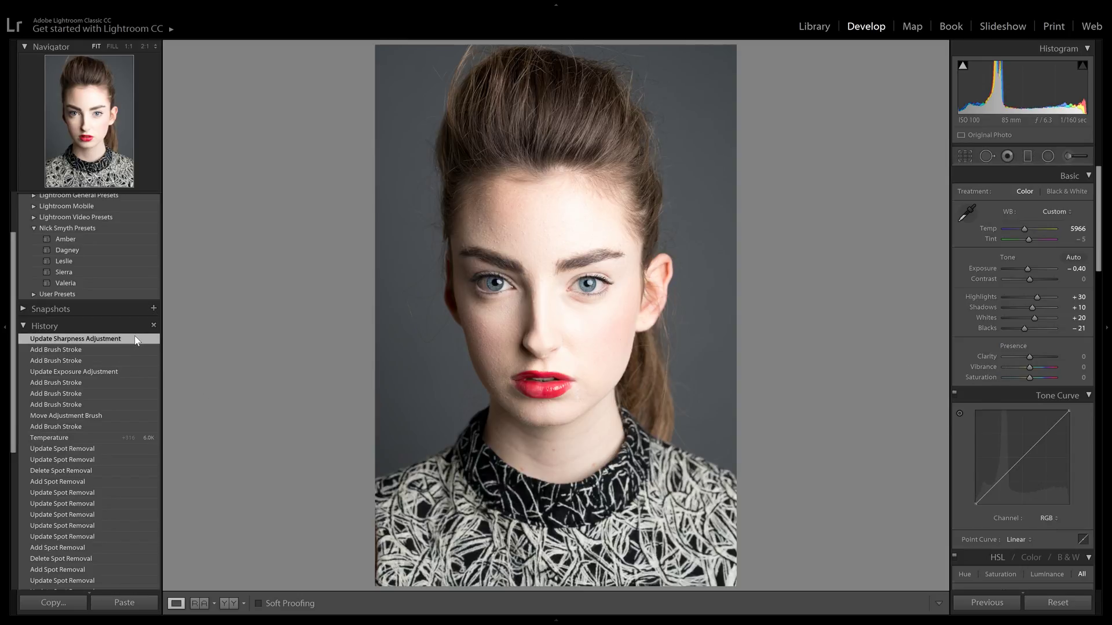
{"action": "left_click", "coordinate": [151, 439]}
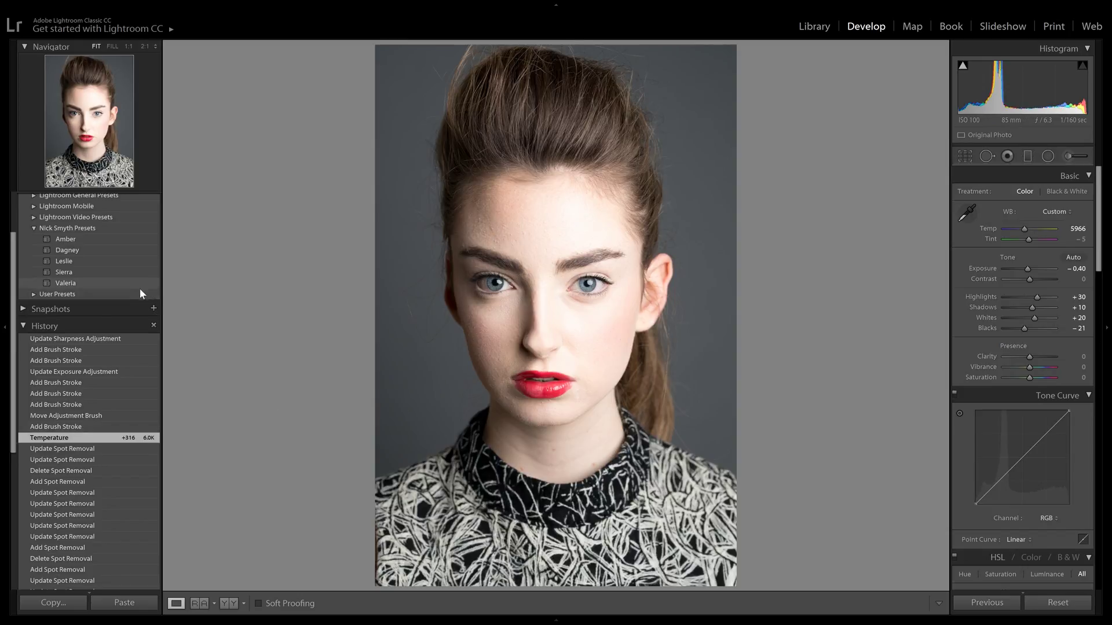
{"action": "left_click", "coordinate": [114, 338]}
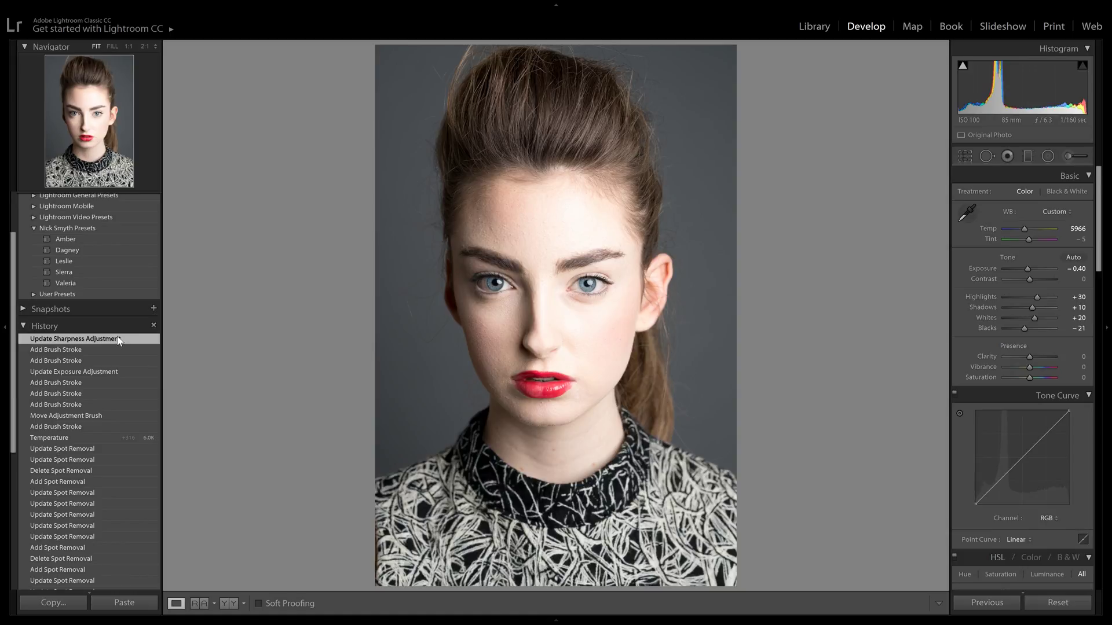
{"action": "left_click", "coordinate": [129, 438]}
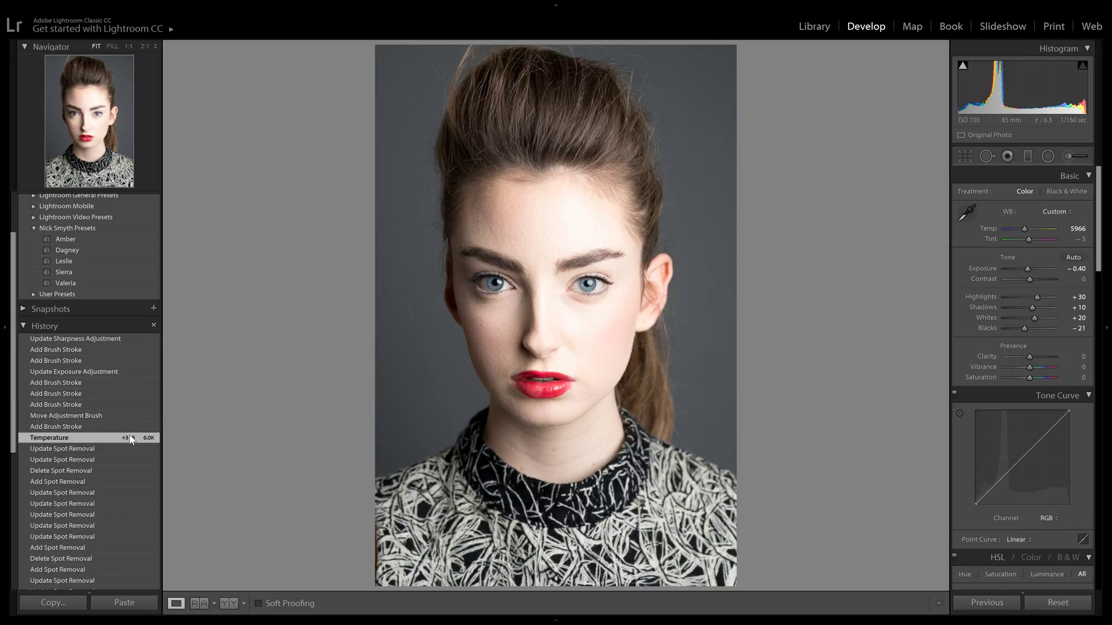
{"action": "left_click", "coordinate": [137, 341]}
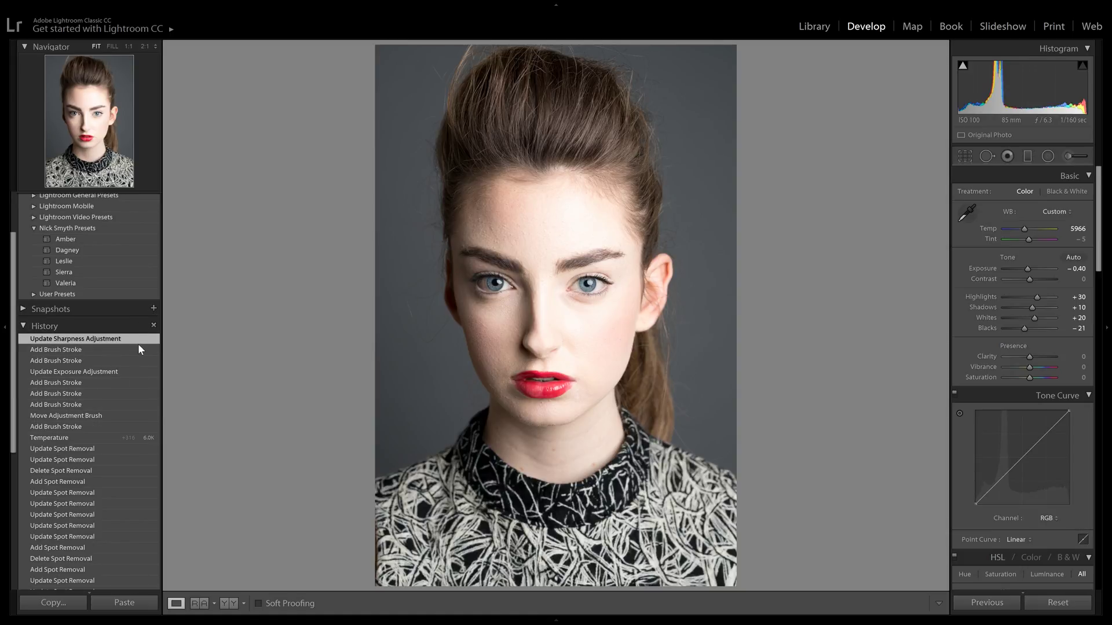
Compare one eye at 2:1 with its state before the brushwork and return to the latest sharpness adjustment.
{"action": "left_click", "coordinate": [512, 278]}
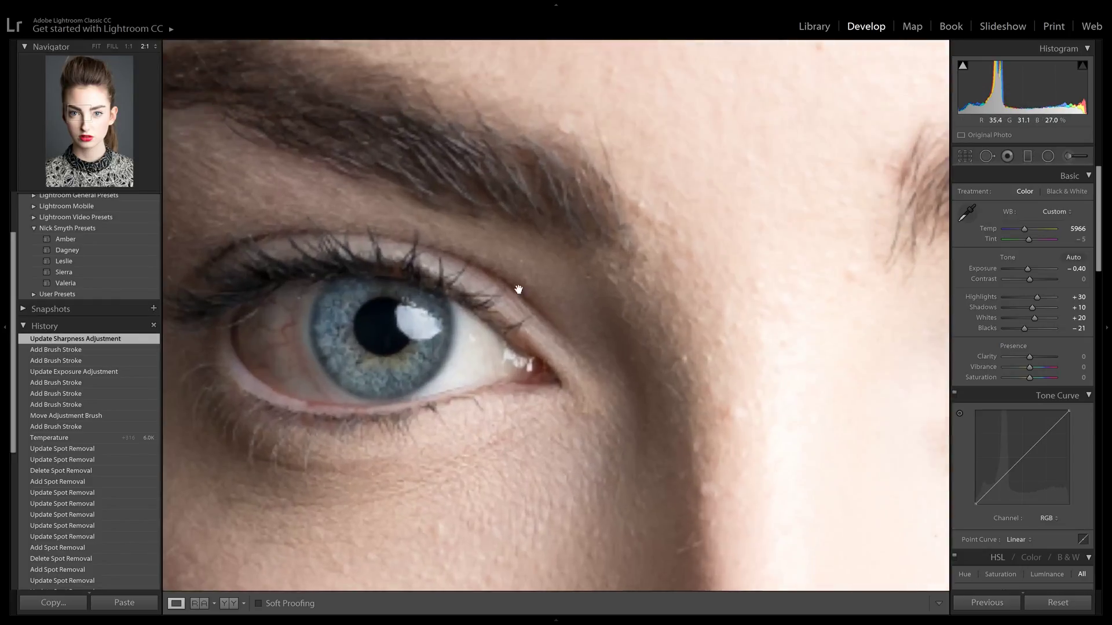
{"action": "left_click", "coordinate": [123, 441]}
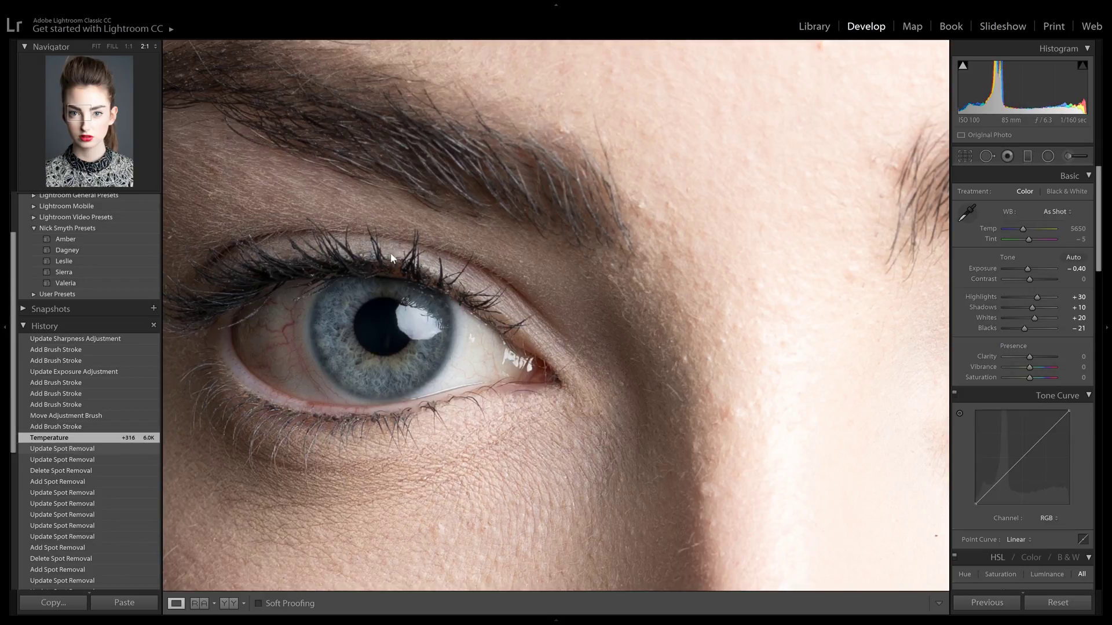
{"action": "key", "text": "ctrl+z"}
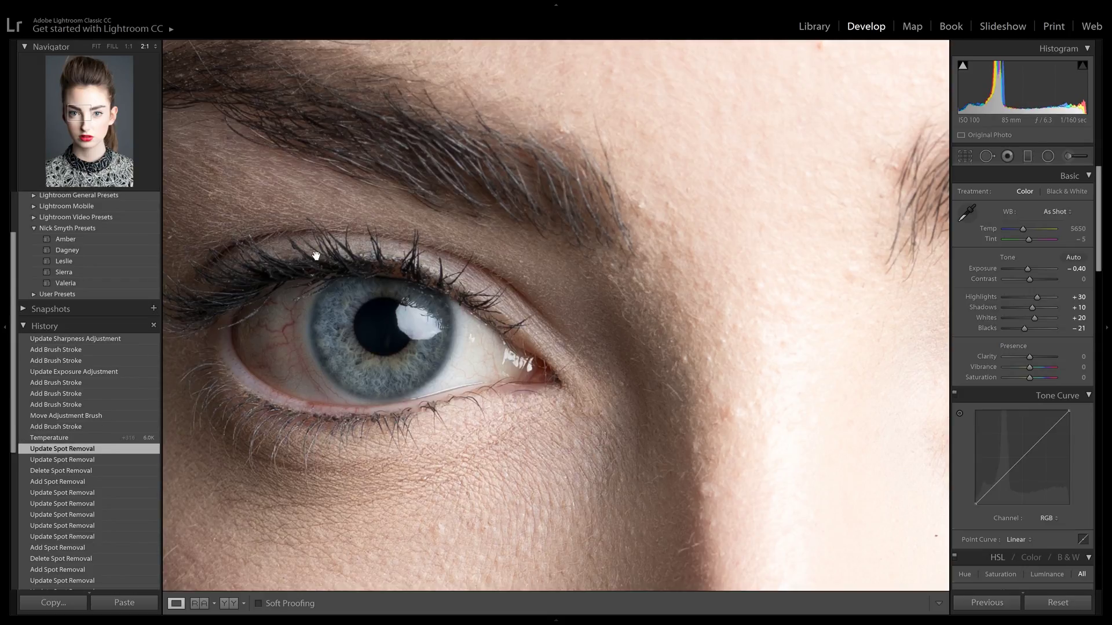
{"action": "key", "text": "ctrl+z"}
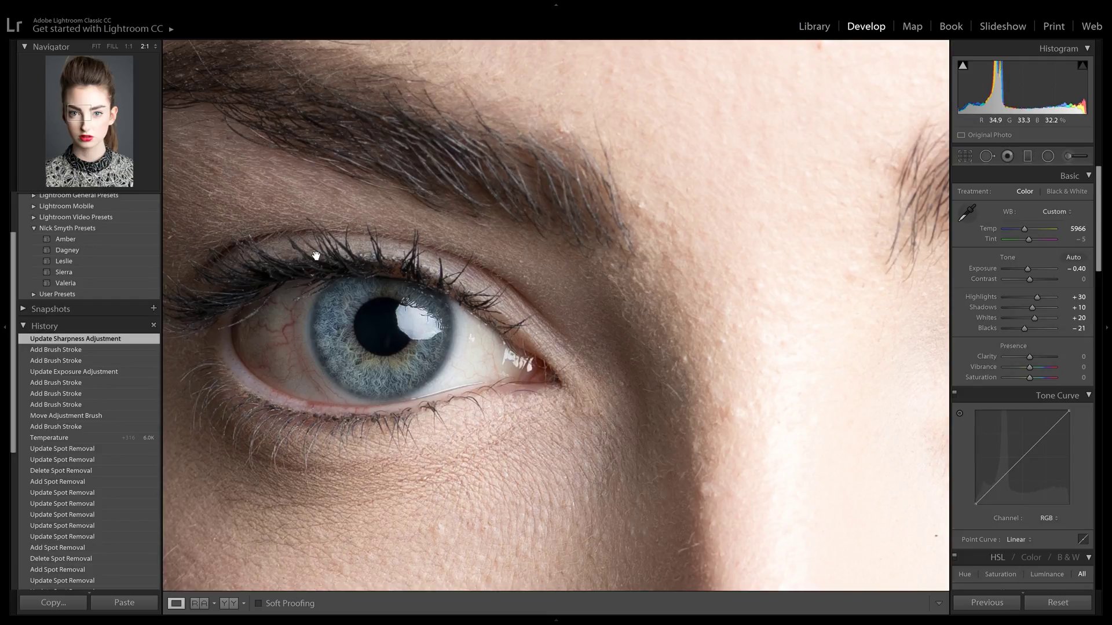